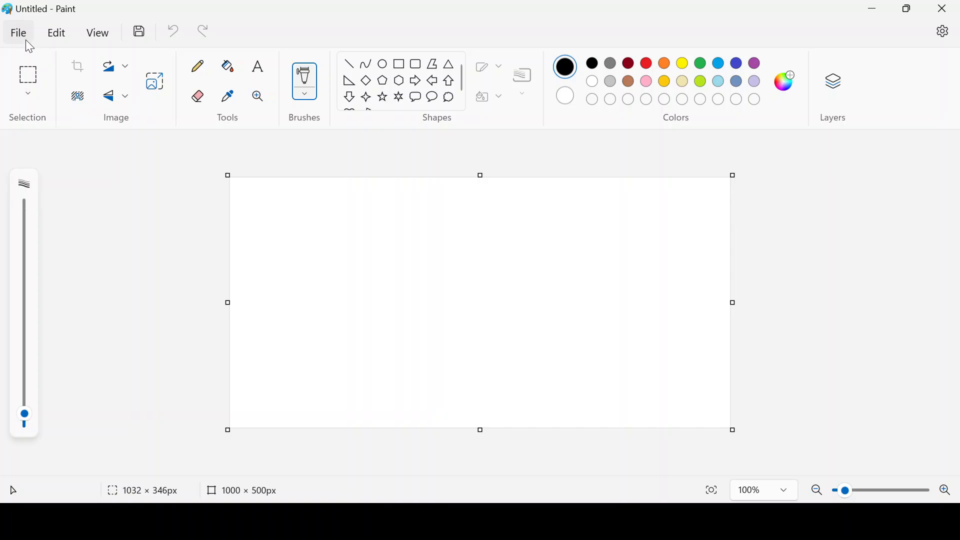
- In Resize and Skew, switch to pixels and confirm the canvas stays 1000 × 500
{"action": "left_click", "coordinate": [155, 82]}
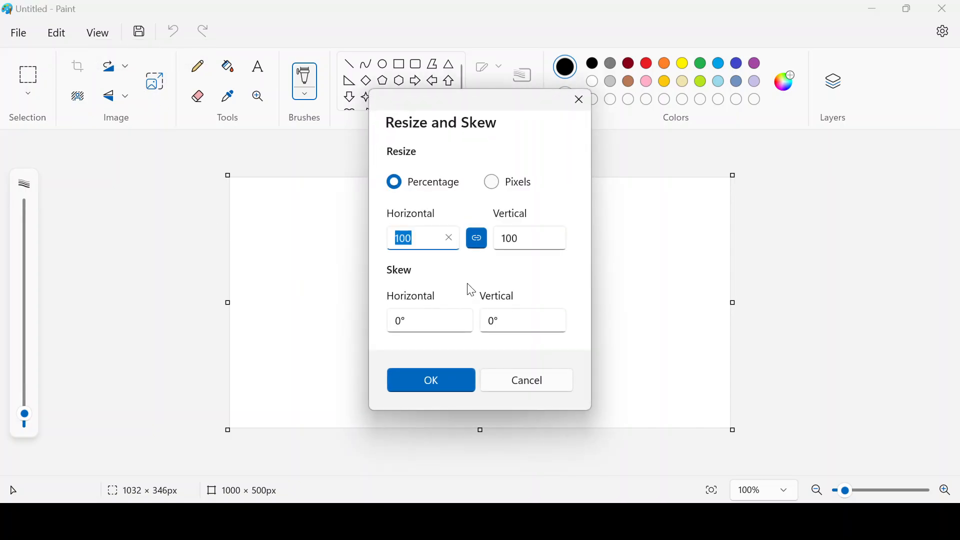
{"action": "left_click", "coordinate": [494, 186]}
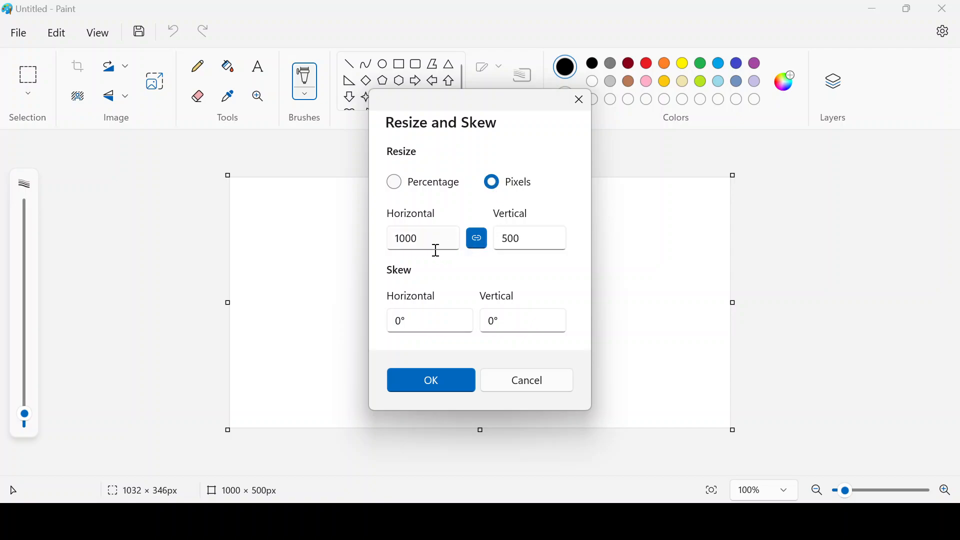
{"action": "left_click", "coordinate": [479, 243]}
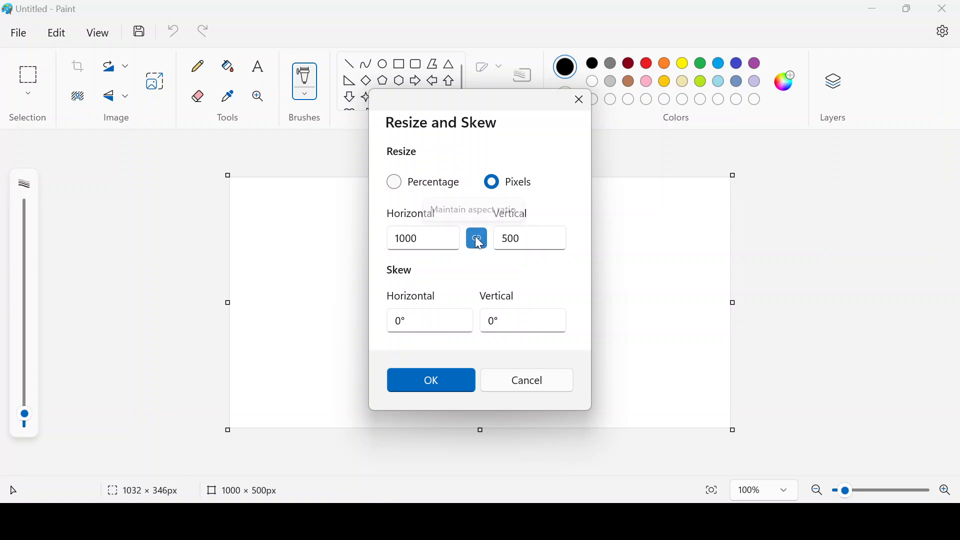
{"action": "left_click", "coordinate": [478, 243]}
{"action": "left_click_drag", "start_coordinate": [430, 238], "coordinate": [390, 251]}
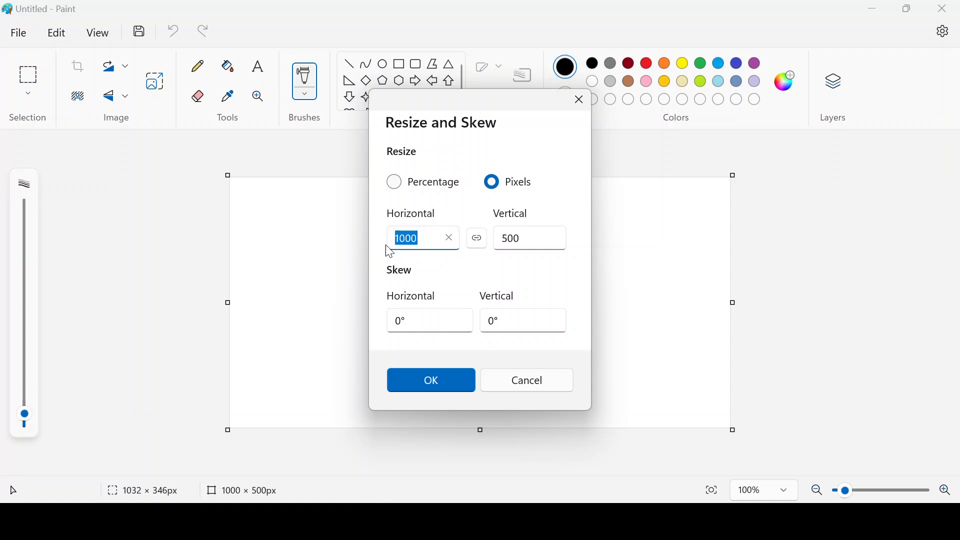
{"action": "double_click", "coordinate": [523, 239]}
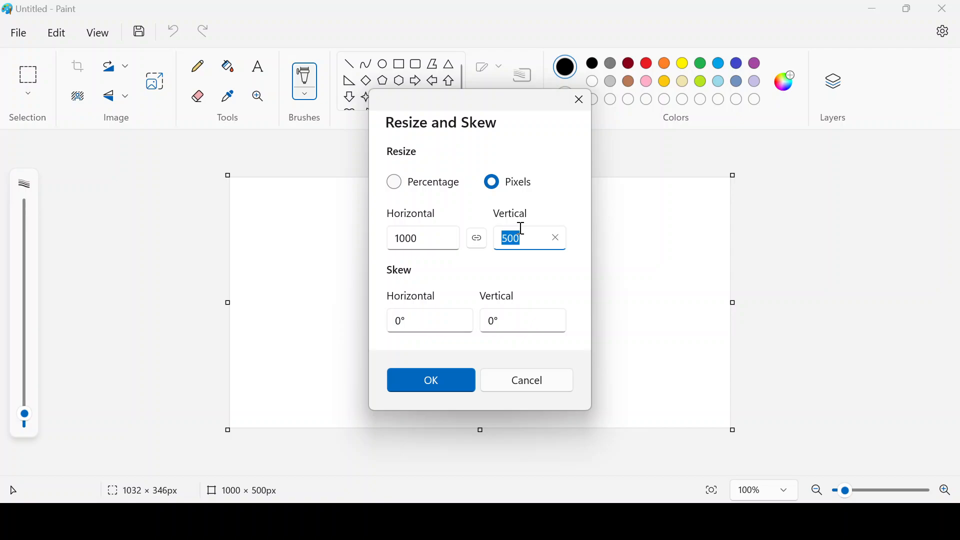
{"action": "left_click", "coordinate": [419, 383]}
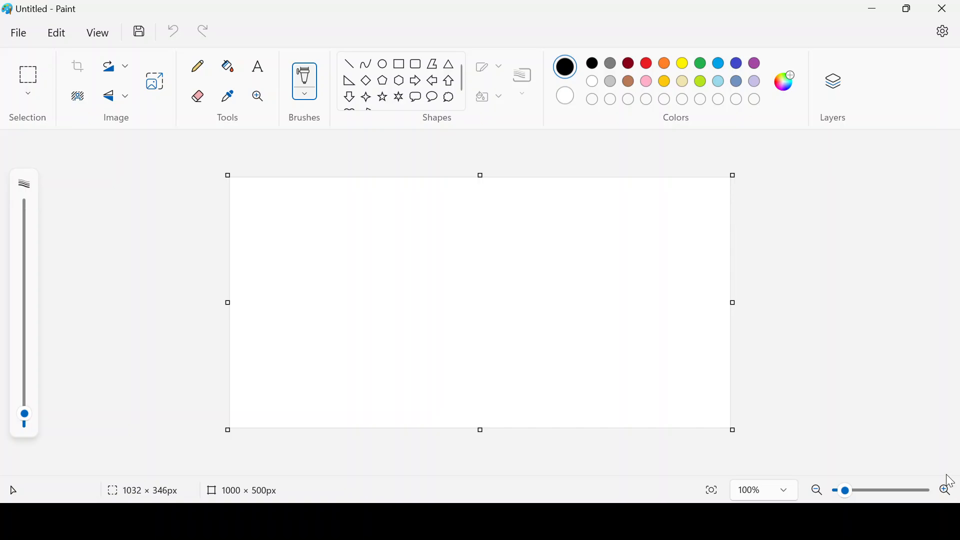
- Zoom the canvas view in to 120%
{"action": "left_click", "coordinate": [947, 493]}
{"action": "left_click", "coordinate": [947, 493]}
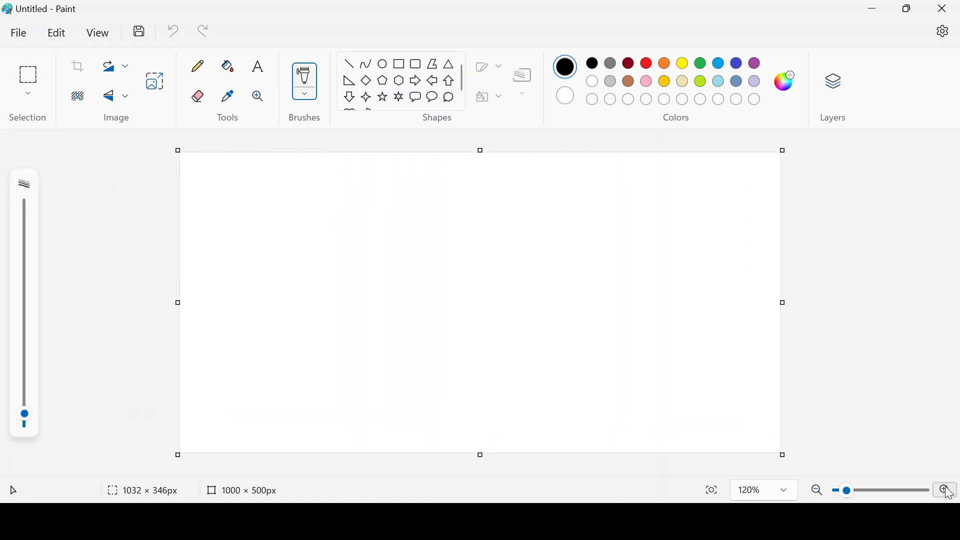
{"action": "left_click", "coordinate": [947, 494]}
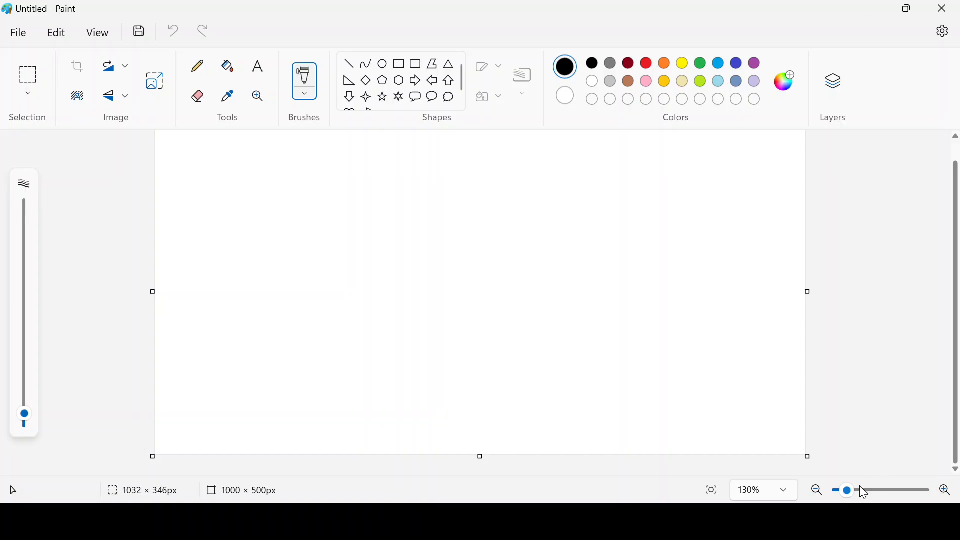
{"action": "left_click", "coordinate": [817, 492]}
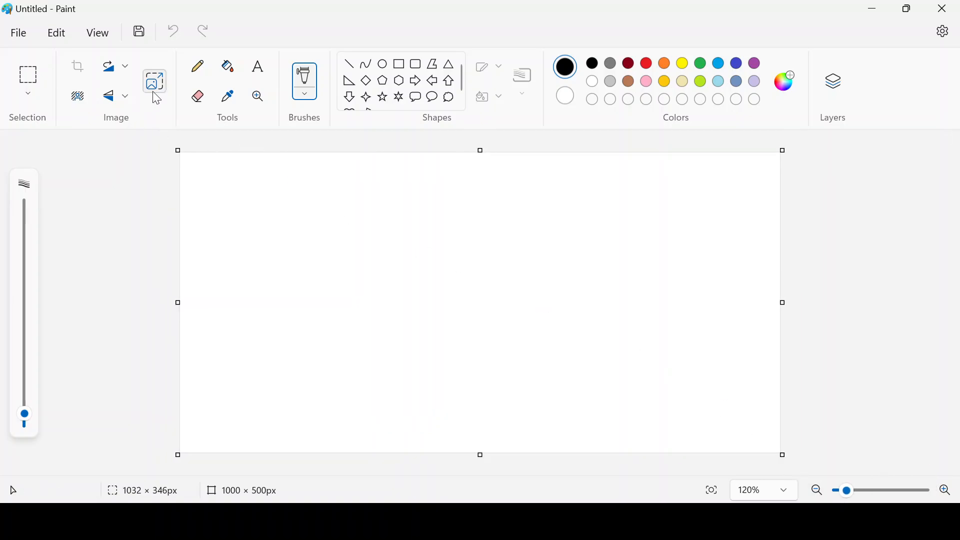
- Draw a red straight line from the canvas's bottom-left corner to its upper right
{"action": "left_click", "coordinate": [353, 70]}
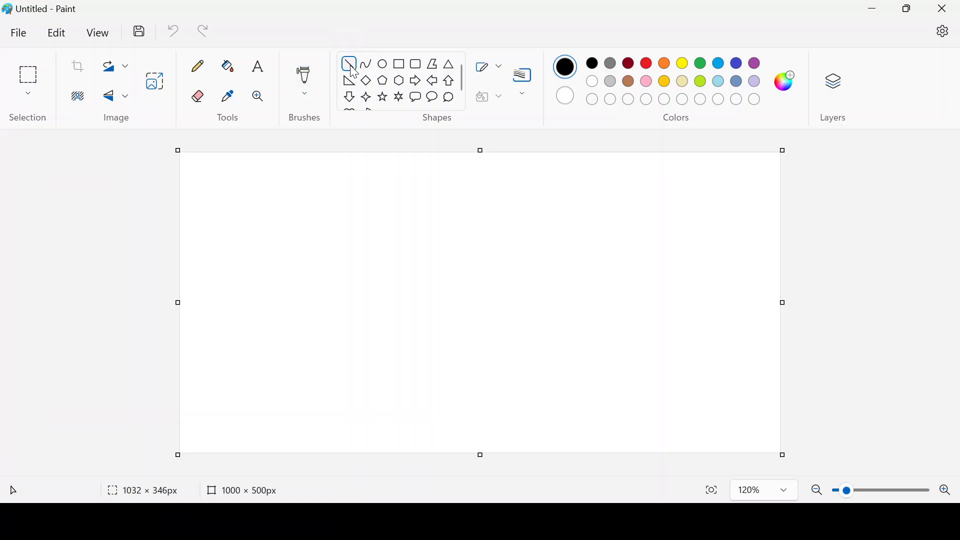
{"action": "left_click", "coordinate": [650, 64]}
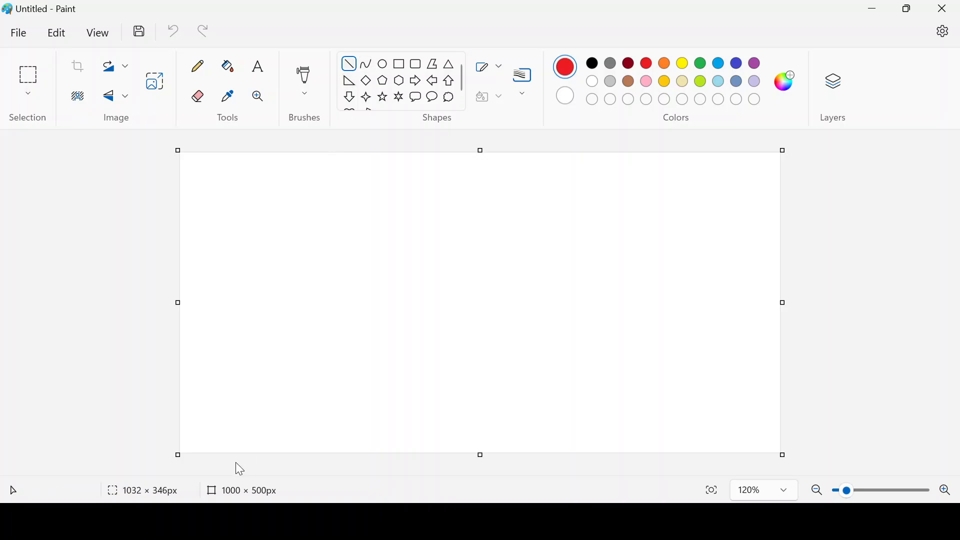
{"action": "left_click", "coordinate": [187, 448]}
{"action": "mouse_move", "coordinate": [187, 447]}
{"action": "left_mouse_down"}
{"action": "mouse_move", "coordinate": [686, 261]}
{"action": "mouse_move", "coordinate": [789, 142]}
{"action": "mouse_move", "coordinate": [796, 148]}
{"action": "left_mouse_up"}
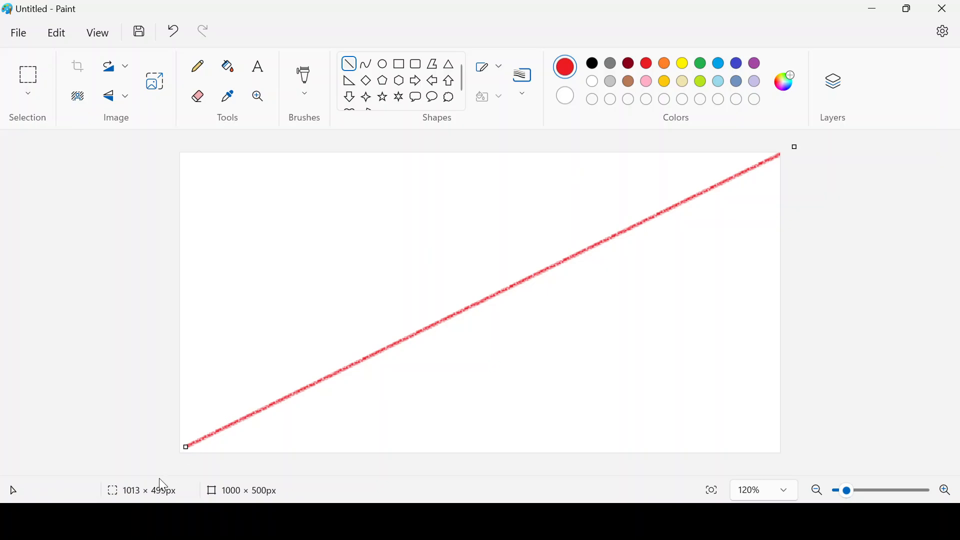
{"action": "left_click_drag", "start_coordinate": [186, 448], "coordinate": [171, 460]}
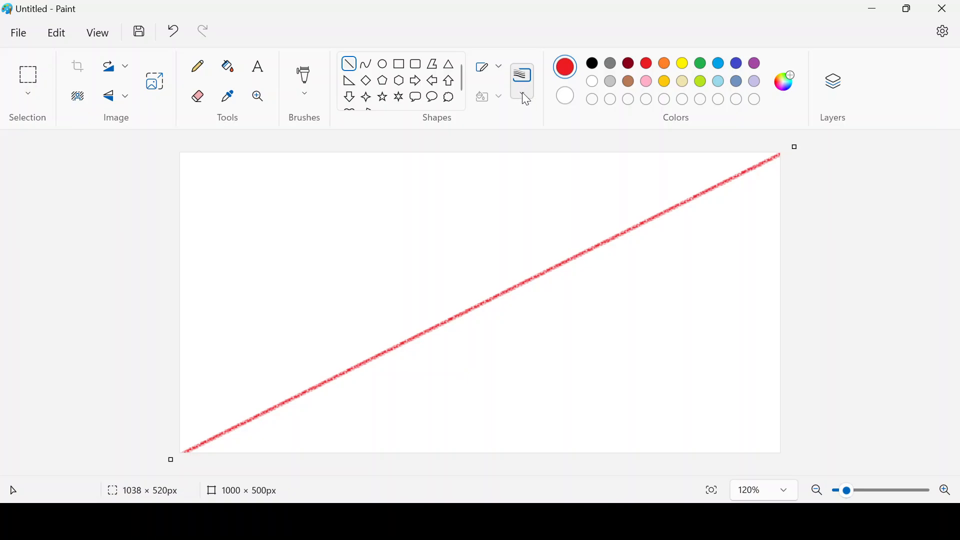
- Try a freehand red stroke with the plain brush, then undo it
{"action": "left_click", "coordinate": [306, 94]}
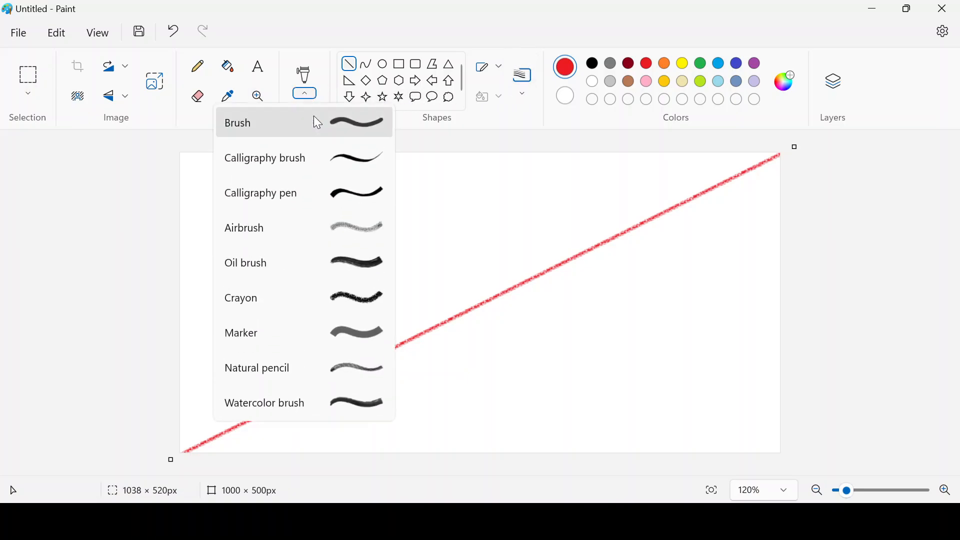
{"action": "left_click", "coordinate": [348, 122]}
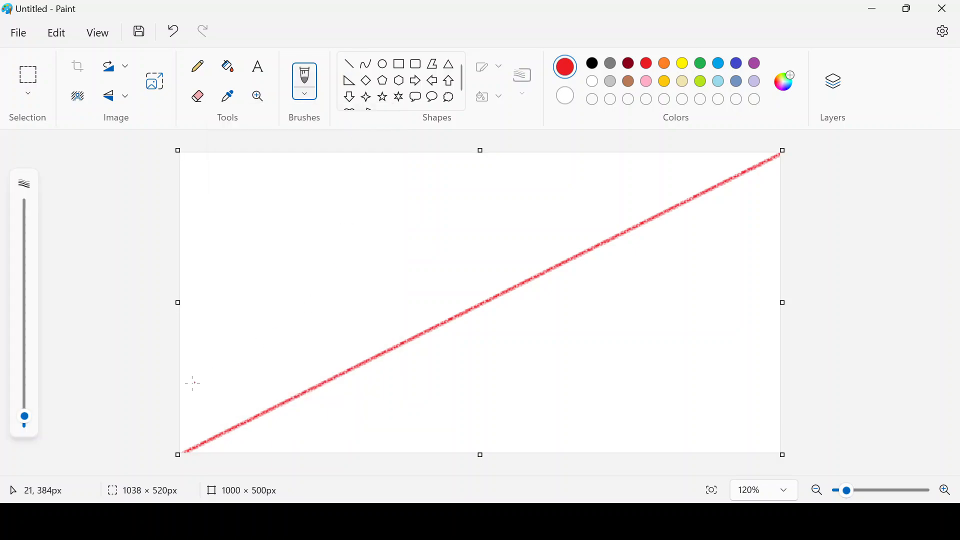
{"action": "mouse_move", "coordinate": [189, 383]}
{"action": "left_mouse_down"}
{"action": "mouse_move", "coordinate": [465, 214]}
{"action": "mouse_move", "coordinate": [563, 180]}
{"action": "left_mouse_up"}
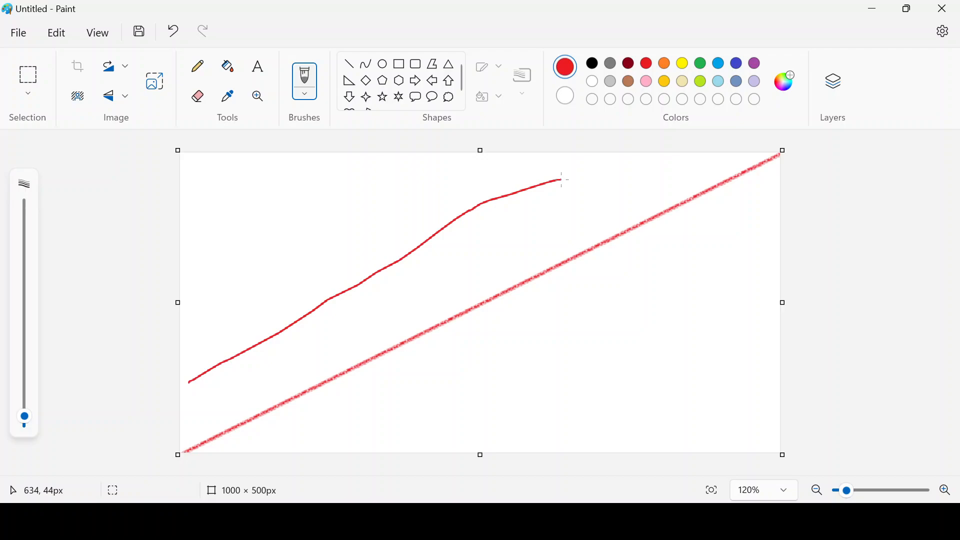
{"action": "key", "text": "ctrl+z"}
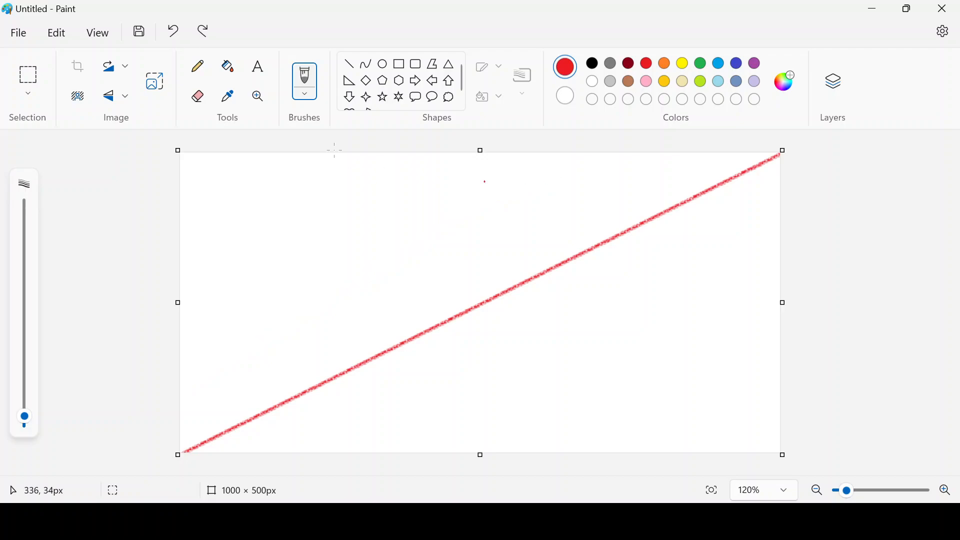
- Return to the Line shape and set its thickness to 8px
{"action": "left_click", "coordinate": [349, 64]}
{"action": "left_click", "coordinate": [520, 91]}
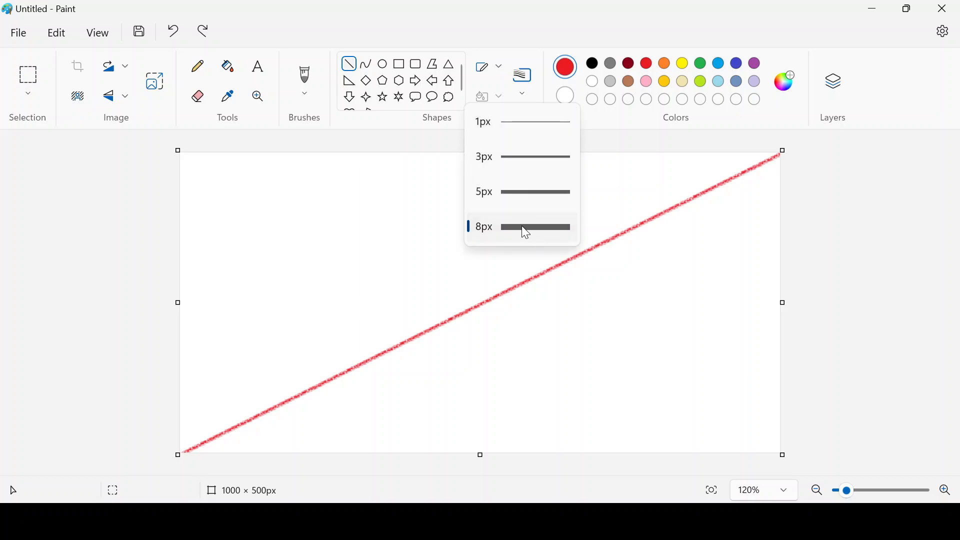
{"action": "left_click", "coordinate": [643, 269]}
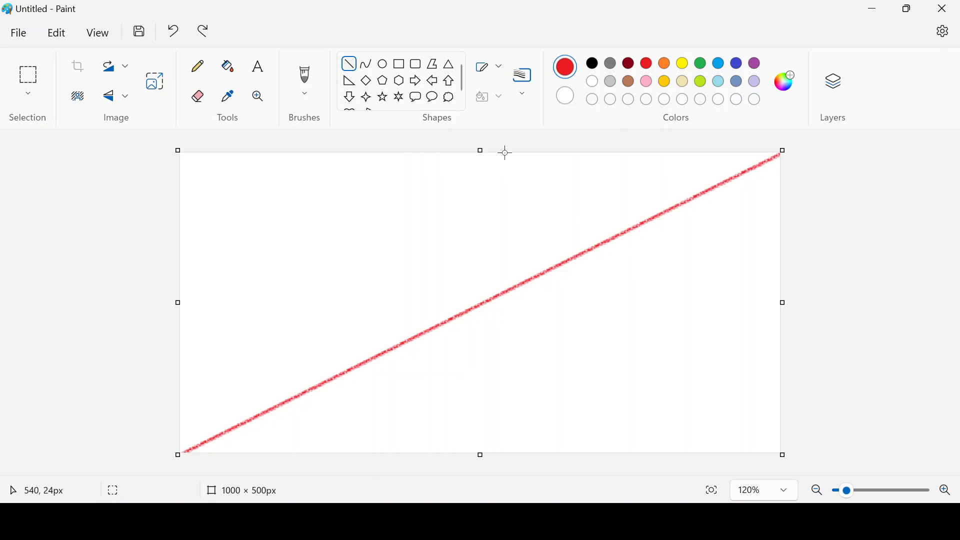
- Draw two thick solid-outline red diagonal lines, extending their ends past the canvas edges
{"action": "left_click_drag", "start_coordinate": [187, 367], "coordinate": [637, 148]}
{"action": "left_click", "coordinate": [495, 67]}
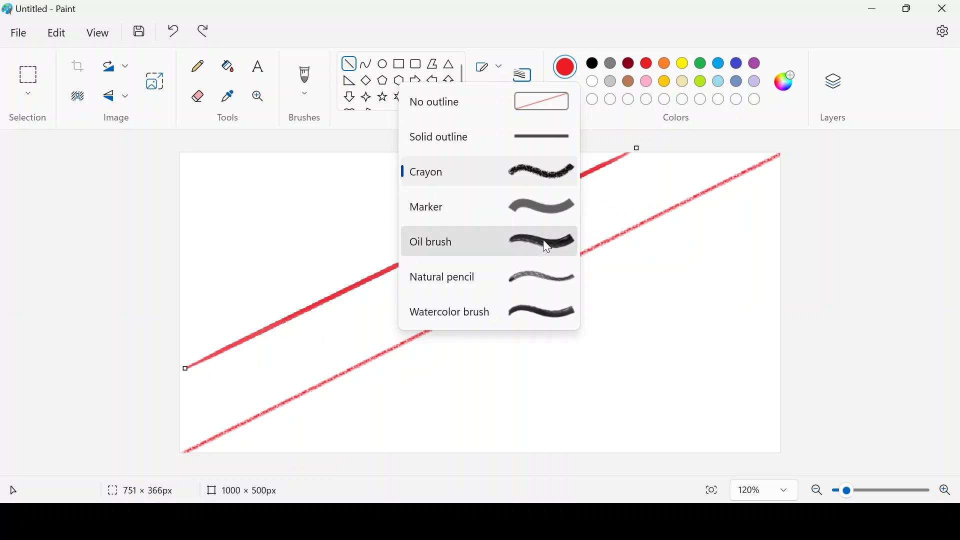
{"action": "left_click", "coordinate": [550, 142]}
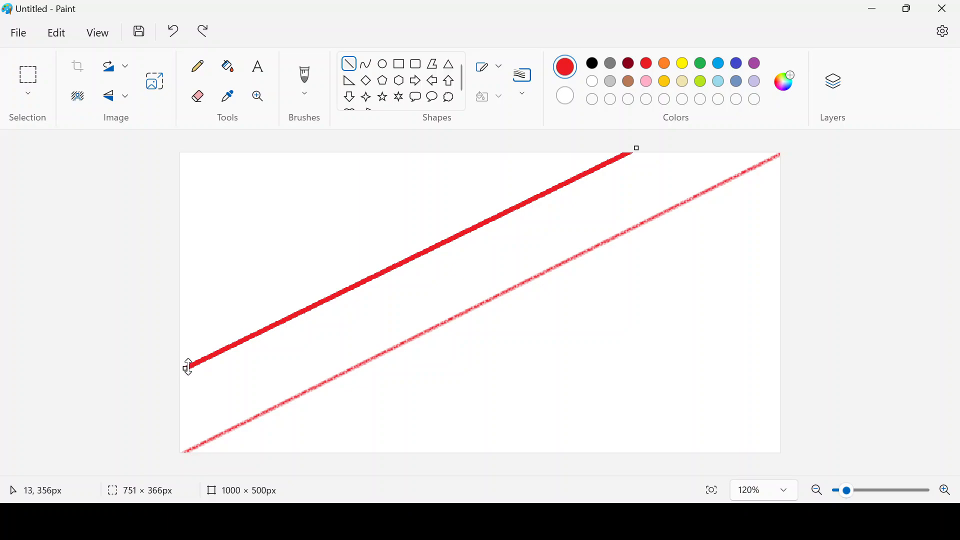
{"action": "left_click_drag", "start_coordinate": [186, 368], "coordinate": [176, 370]}
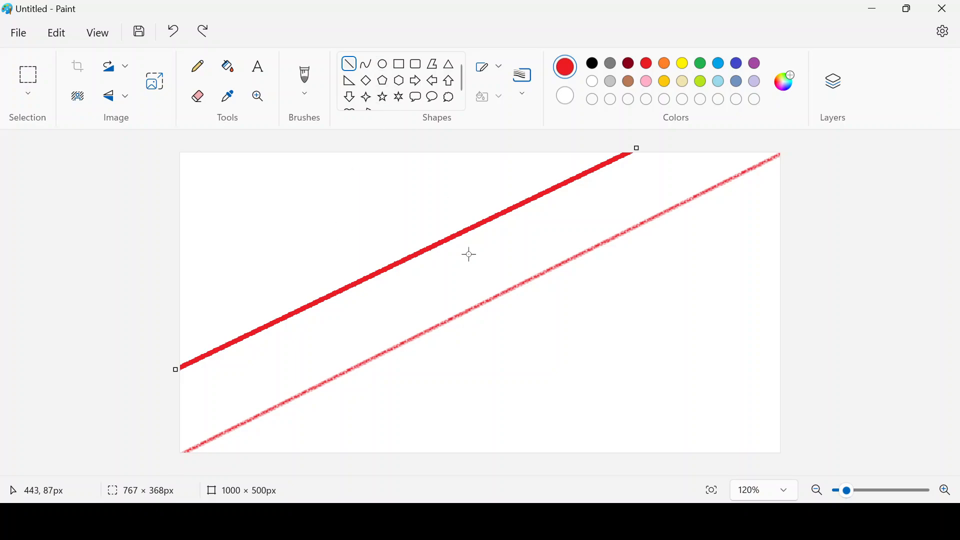
{"action": "left_click_drag", "start_coordinate": [418, 448], "coordinate": [824, 246]}
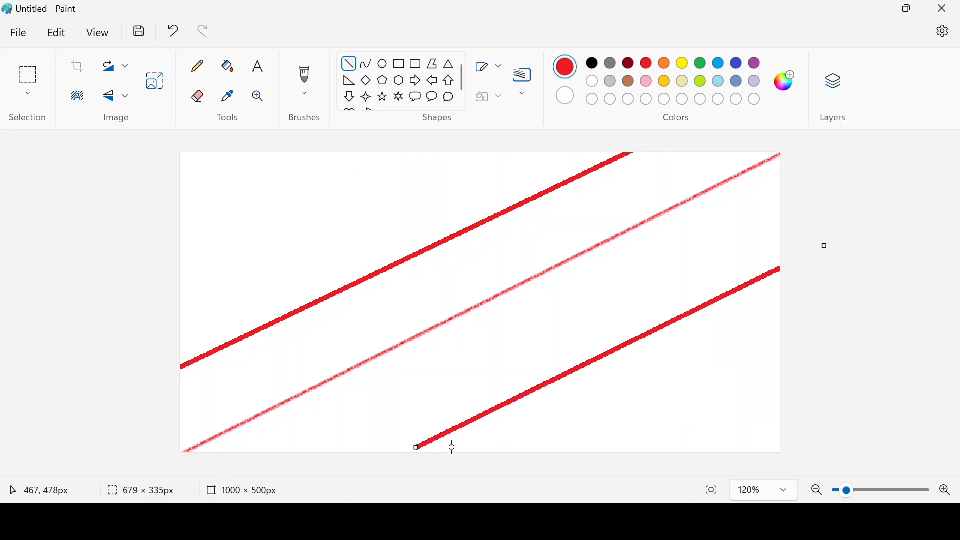
{"action": "left_click_drag", "start_coordinate": [417, 448], "coordinate": [402, 459]}
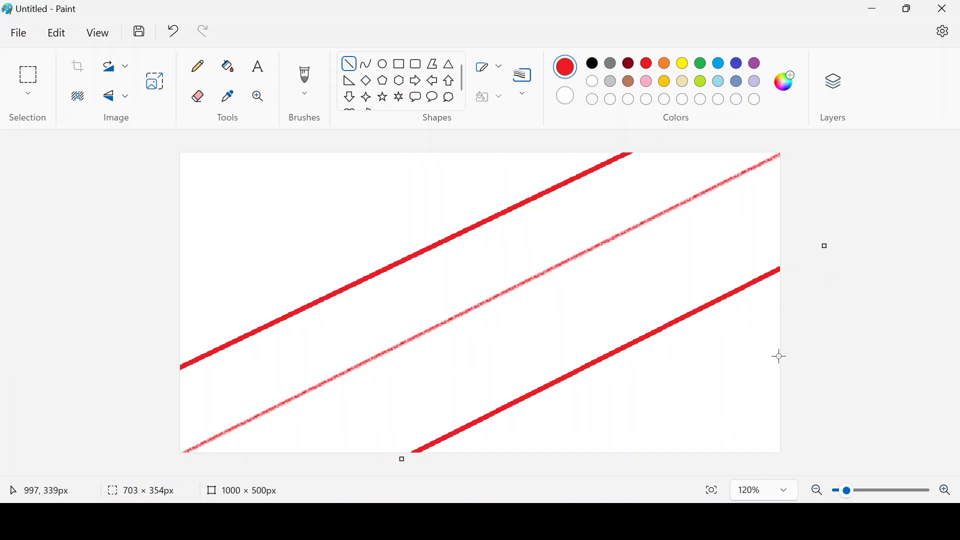
- Add red diagonal lines in the lower-right and top-left corners, stretched past the edges
{"action": "left_click_drag", "start_coordinate": [780, 356], "coordinate": [624, 467]}
{"action": "left_click_drag", "start_coordinate": [779, 356], "coordinate": [800, 329]}
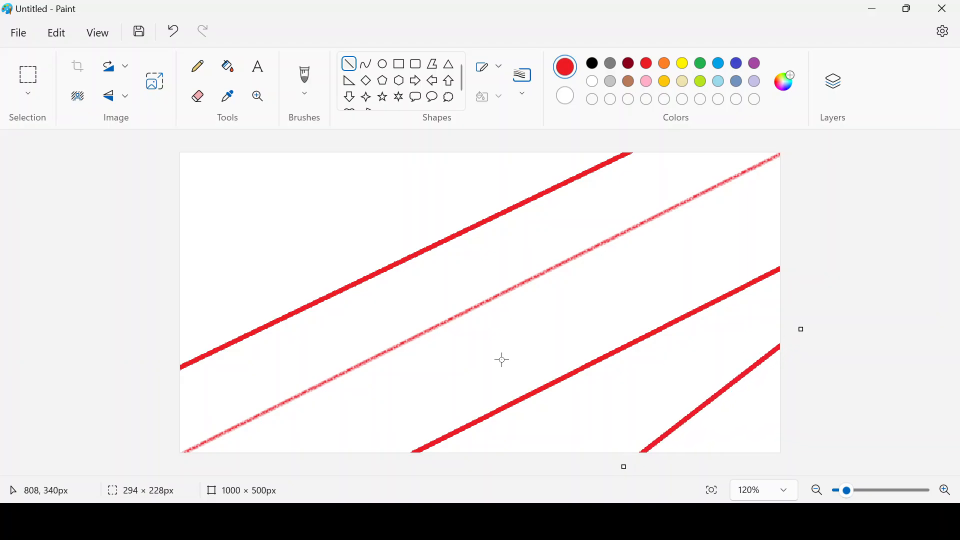
{"action": "left_click", "coordinate": [172, 262]}
{"action": "mouse_move", "coordinate": [353, 162]}
{"action": "left_mouse_down"}
{"action": "mouse_move", "coordinate": [176, 250]}
{"action": "mouse_move", "coordinate": [180, 285]}
{"action": "left_mouse_up"}
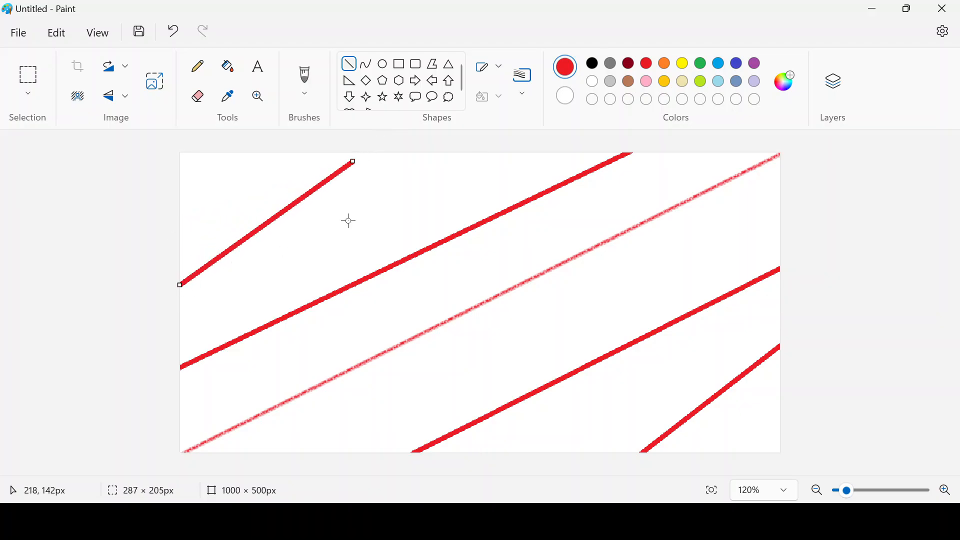
{"action": "left_click_drag", "start_coordinate": [353, 159], "coordinate": [412, 148]}
{"action": "left_click_drag", "start_coordinate": [180, 284], "coordinate": [166, 283]}
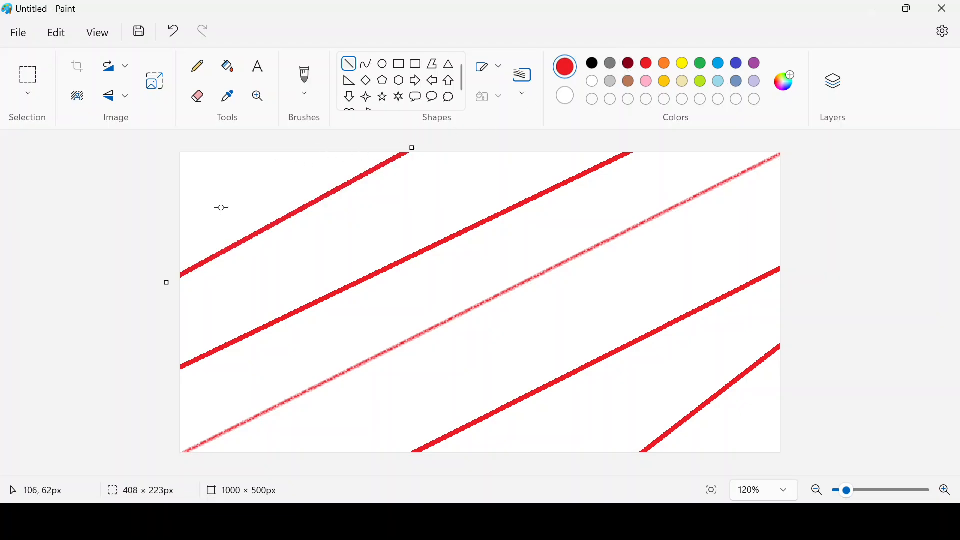
- Fill the top-left corner with dark red and the band below it with red
{"action": "left_click", "coordinate": [228, 70]}
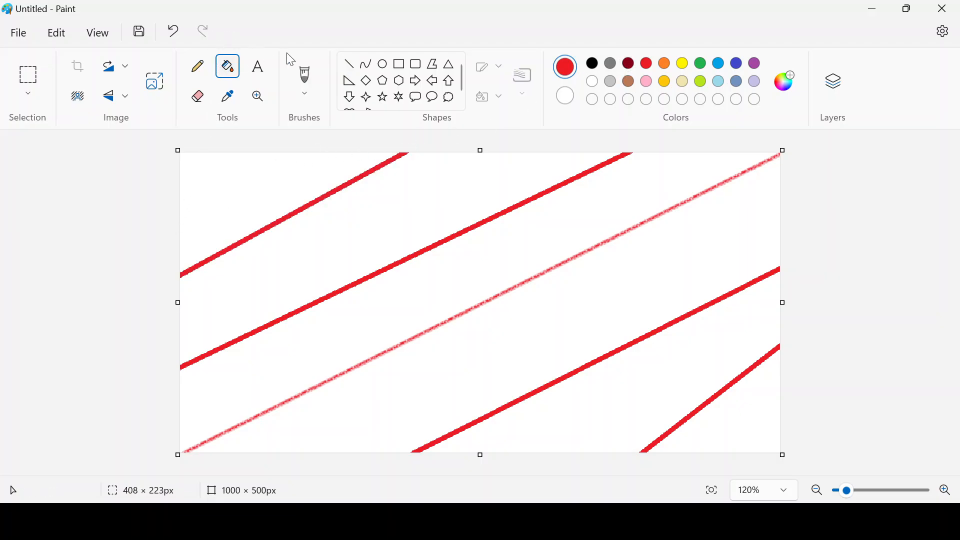
{"action": "left_click", "coordinate": [629, 64]}
{"action": "left_click", "coordinate": [249, 190]}
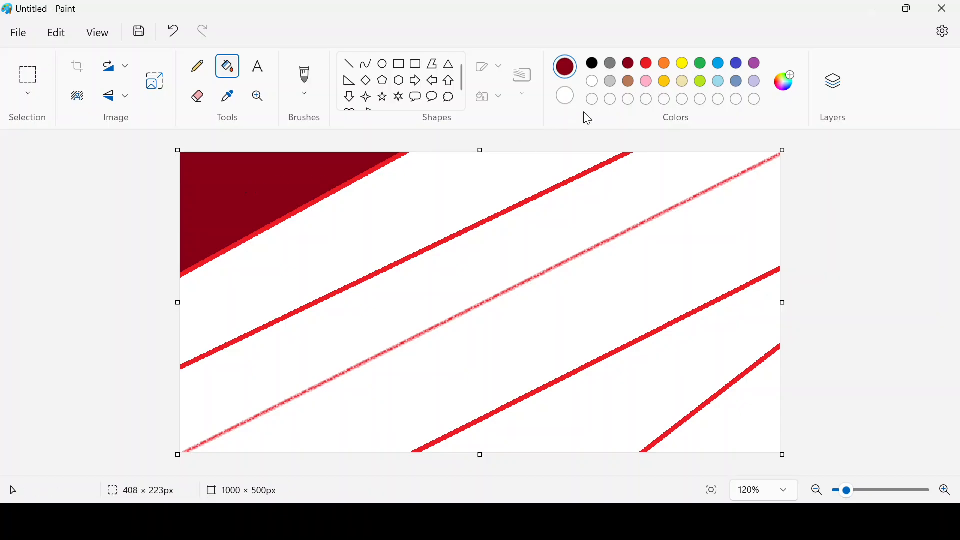
{"action": "left_click", "coordinate": [647, 63]}
{"action": "left_click", "coordinate": [557, 178]}
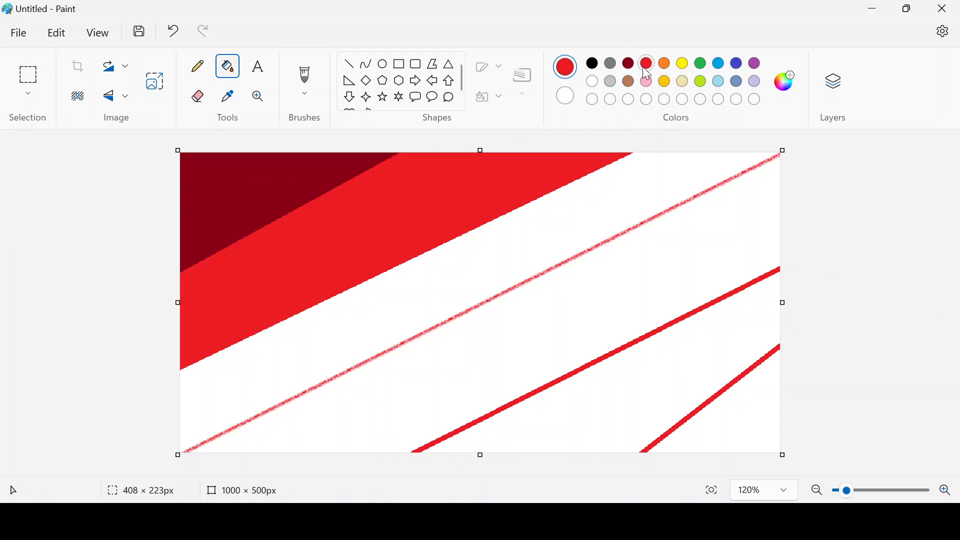
- Fill the remaining bands with orange, gold and yellow down to the bottom-right corner
{"action": "left_click", "coordinate": [664, 63]}
{"action": "left_click", "coordinate": [478, 310]}
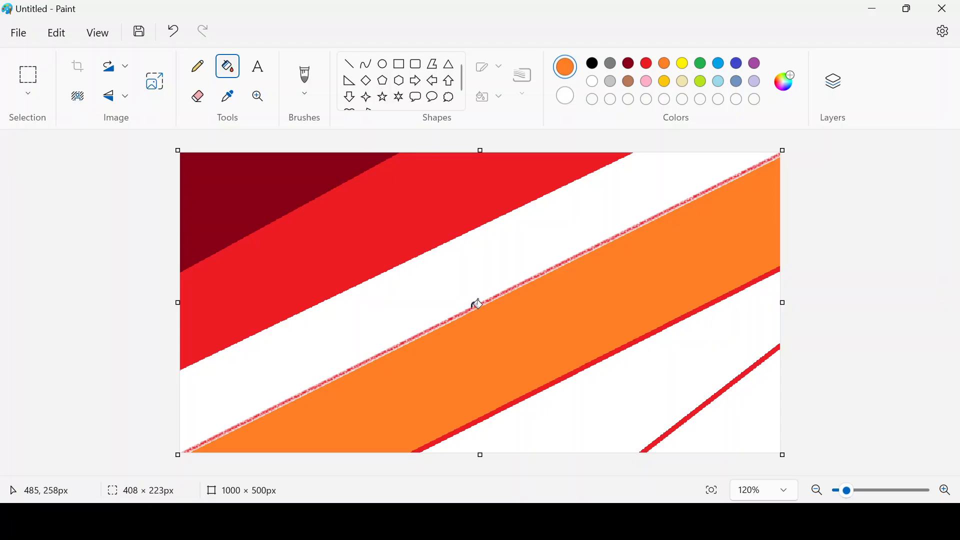
{"action": "left_click", "coordinate": [474, 286]}
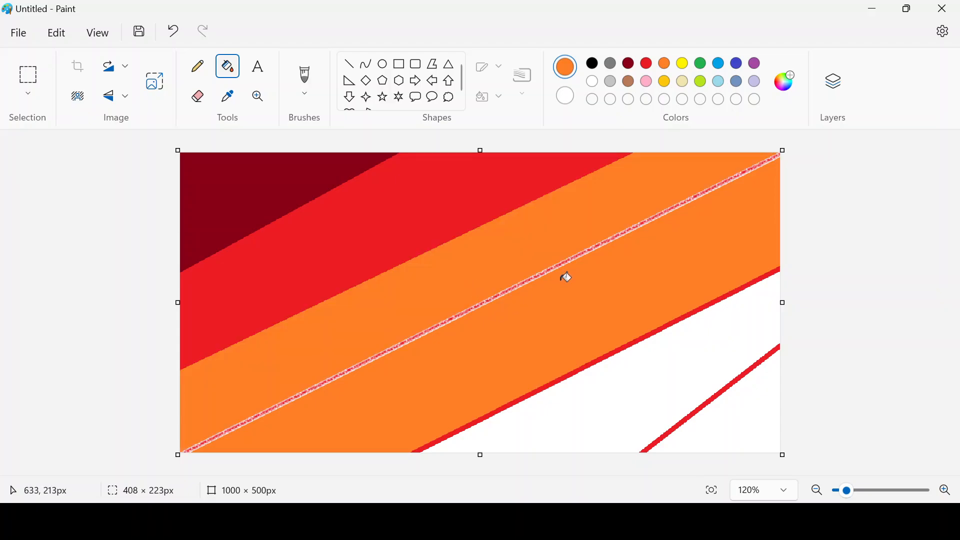
{"action": "left_click", "coordinate": [665, 82]}
{"action": "left_click", "coordinate": [594, 295]}
{"action": "left_click", "coordinate": [685, 66]}
{"action": "left_click", "coordinate": [689, 351]}
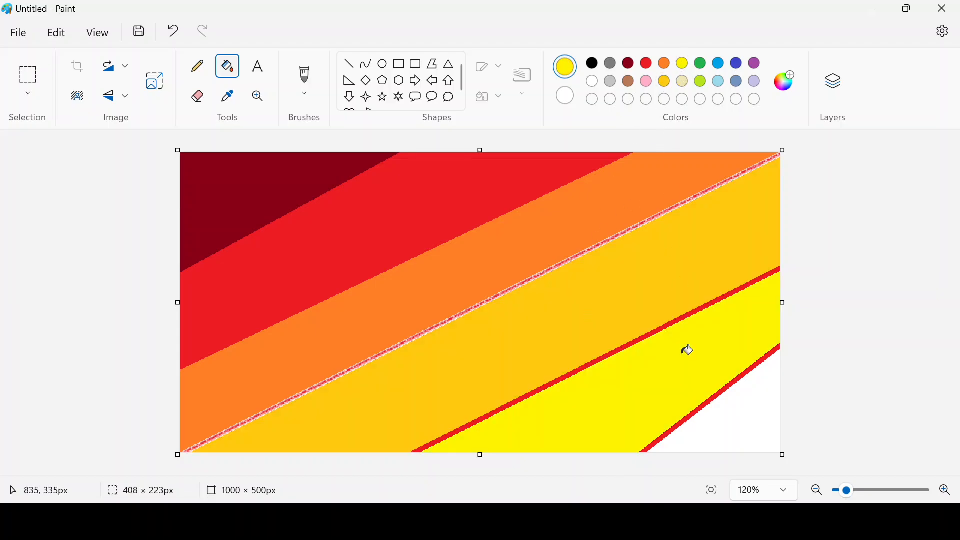
{"action": "left_click", "coordinate": [766, 404]}
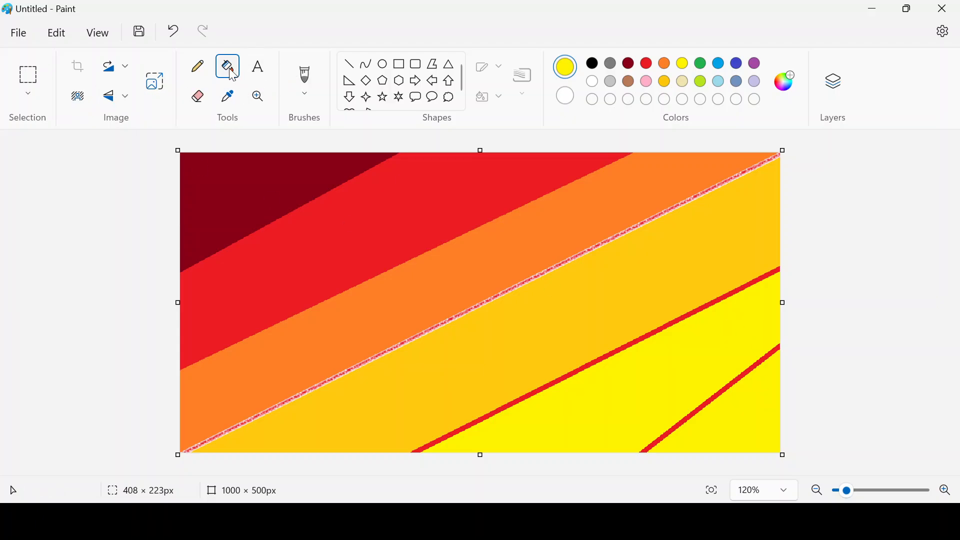
- Squeeze the image to 1 pixel wide with the aspect ratio unlinked
{"action": "left_click", "coordinate": [164, 93]}
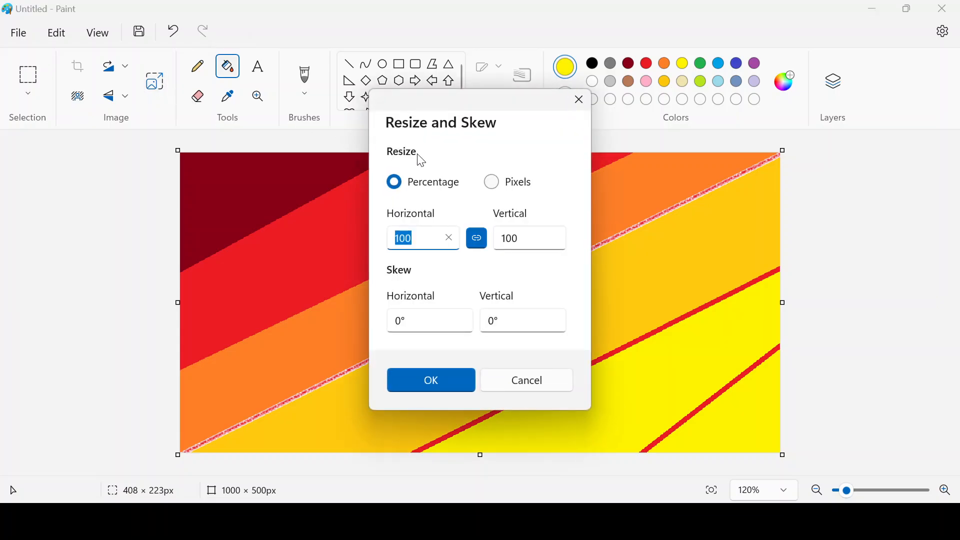
{"action": "left_click", "coordinate": [493, 183]}
{"action": "left_click", "coordinate": [477, 239]}
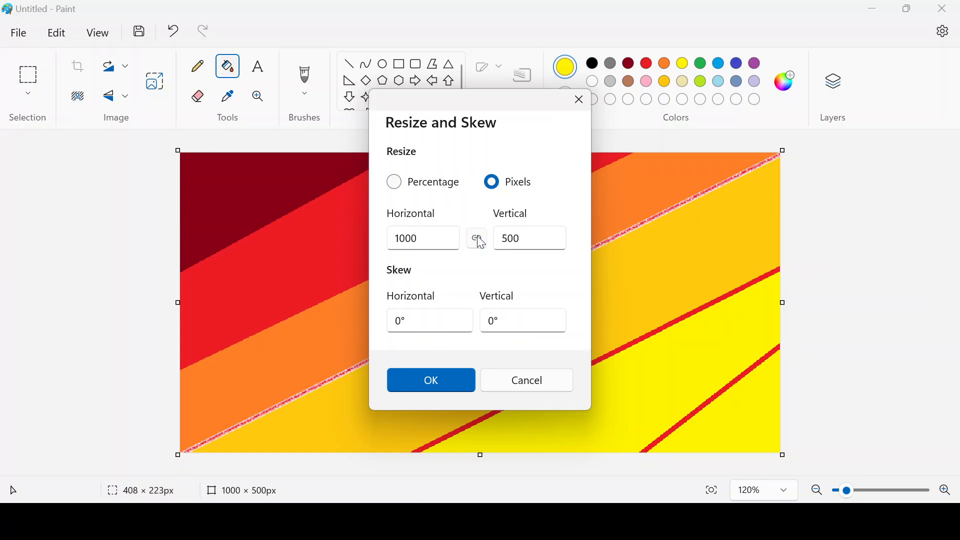
{"action": "double_click", "coordinate": [421, 240]}
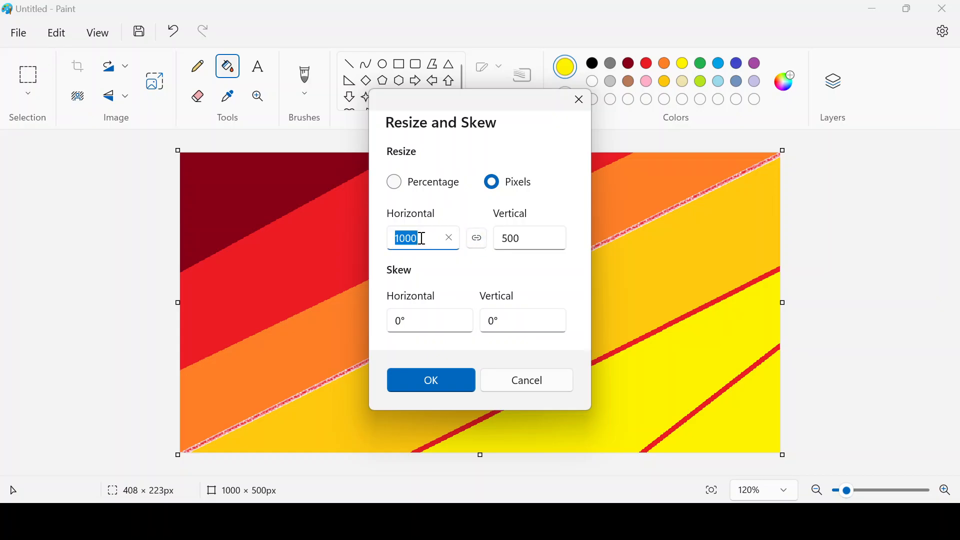
{"action": "type", "text": "1"}
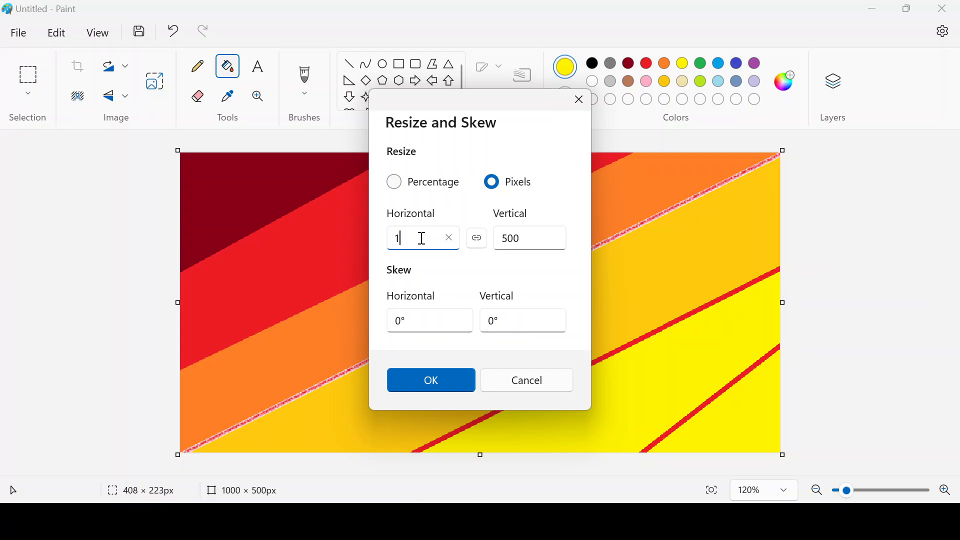
{"action": "left_click", "coordinate": [414, 388]}
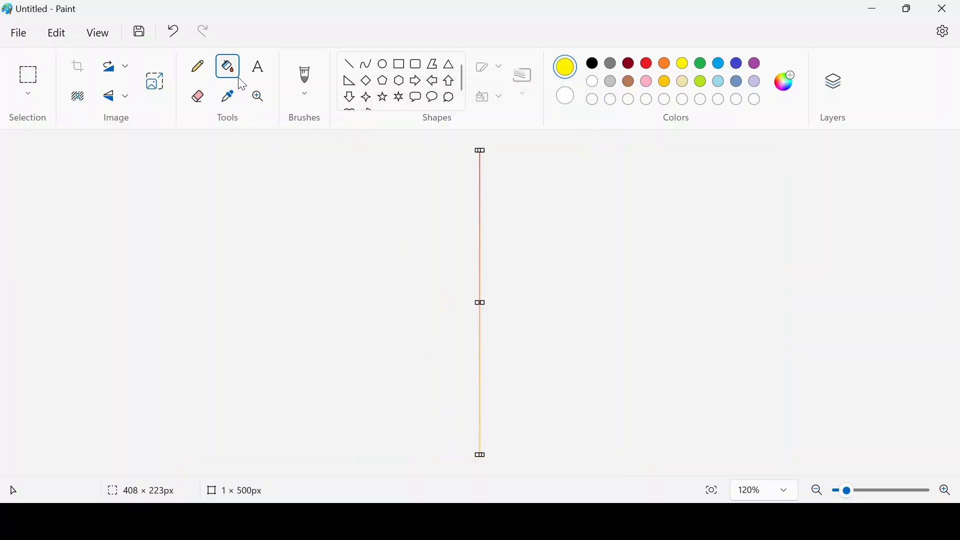
- Stretch the image back to 1000 pixels wide, keeping the height at 500
{"action": "left_click", "coordinate": [155, 81]}
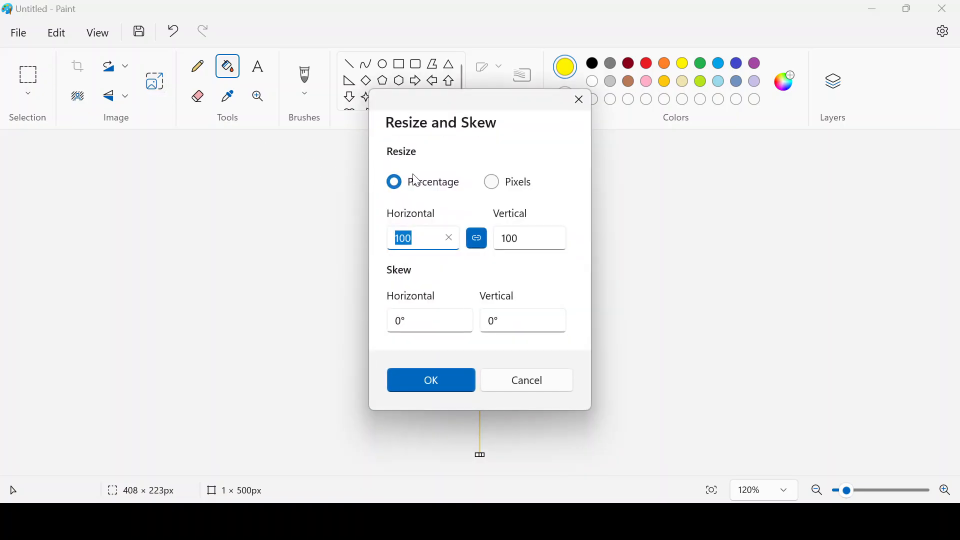
{"action": "left_click", "coordinate": [492, 182]}
{"action": "left_click", "coordinate": [411, 231]}
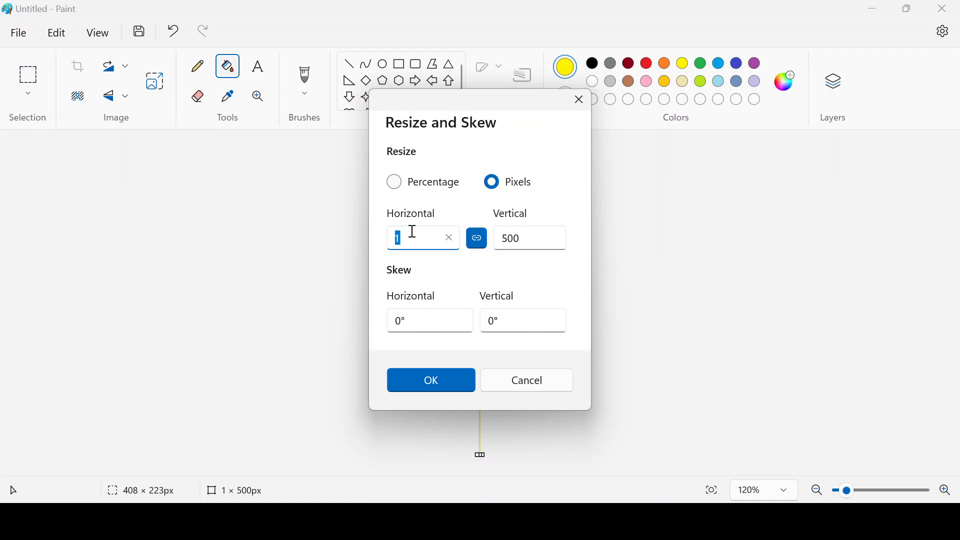
{"action": "type", "text": "1000"}
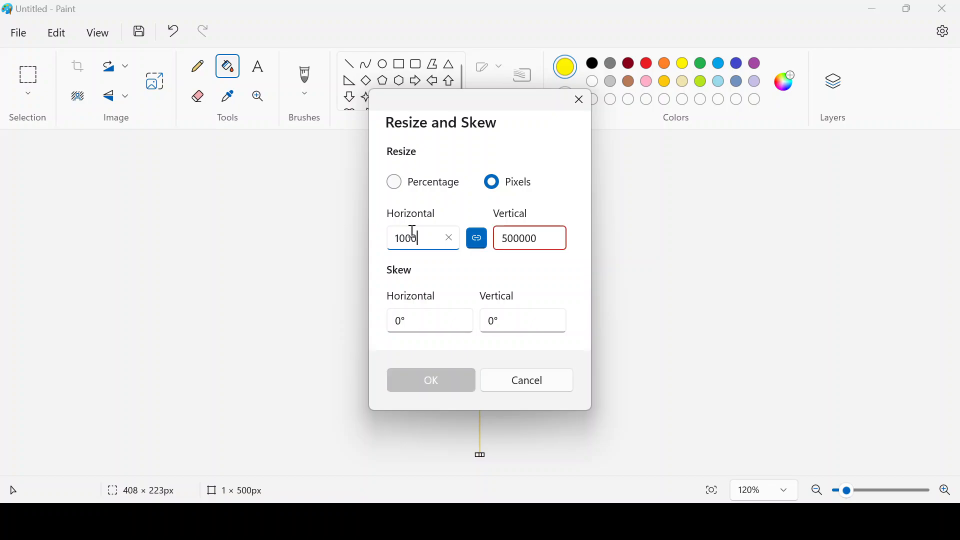
{"action": "key", "text": "BackSpace"}
{"action": "key", "text": "BackSpace"}
{"action": "key", "text": "BackSpace"}
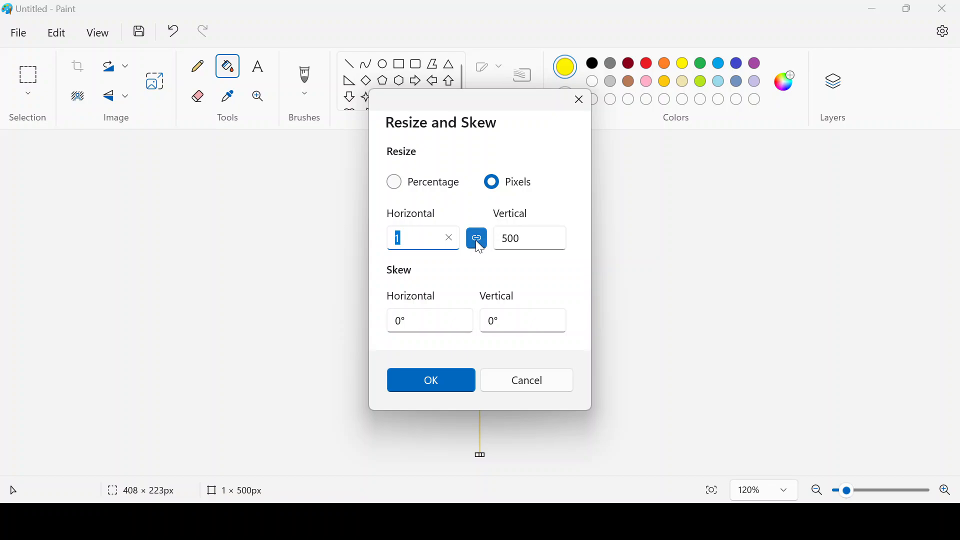
{"action": "left_click", "coordinate": [476, 238]}
{"action": "left_click", "coordinate": [419, 239]}
{"action": "left_click", "coordinate": [416, 237]}
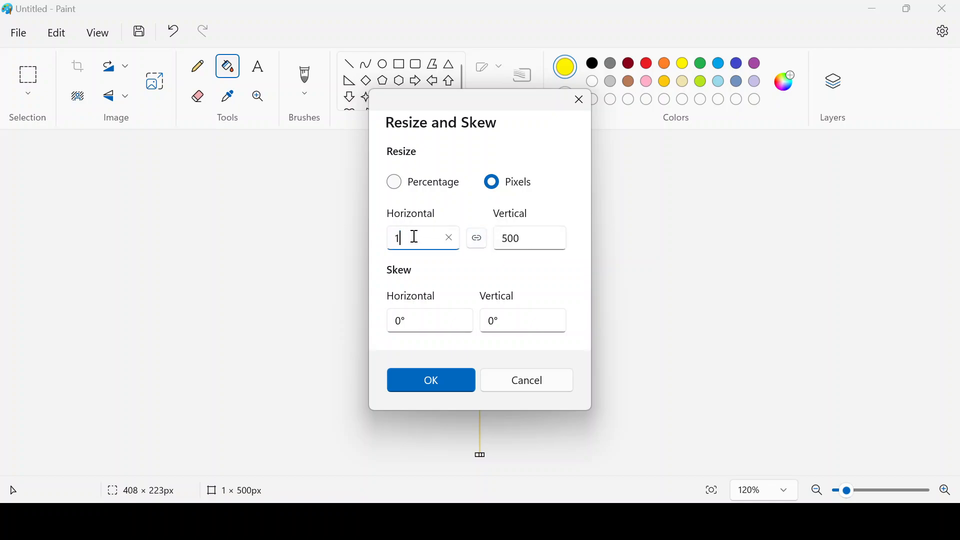
{"action": "type", "text": "000"}
{"action": "left_click", "coordinate": [457, 382]}
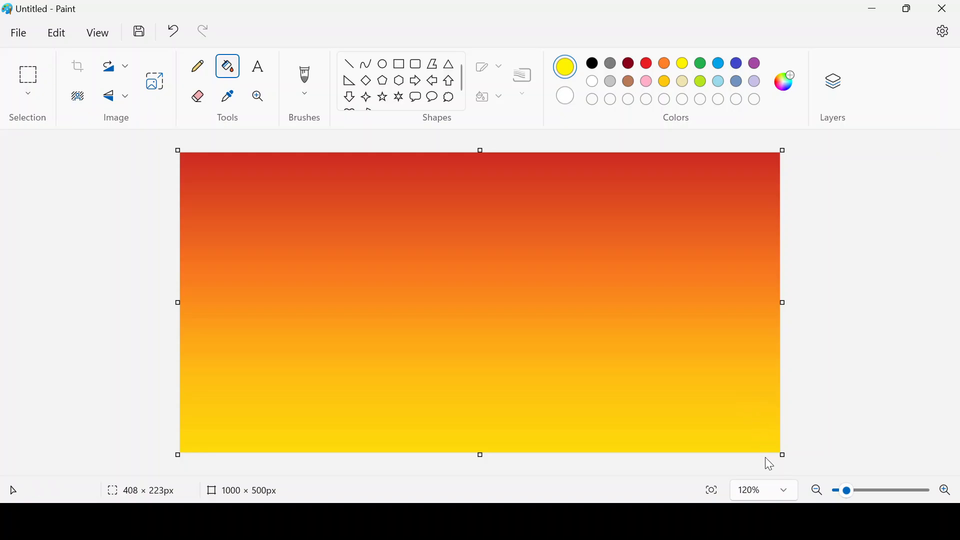
- Undo an accidental canvas enlargement and zoom in slightly on the gradient
{"action": "key", "text": "ctrl+a"}
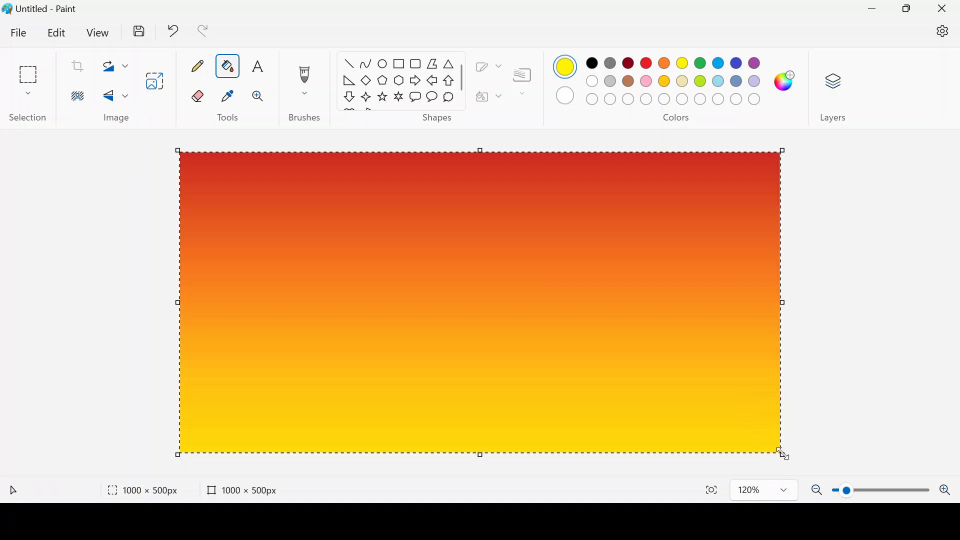
{"action": "left_click_drag", "start_coordinate": [784, 454], "coordinate": [786, 455]}
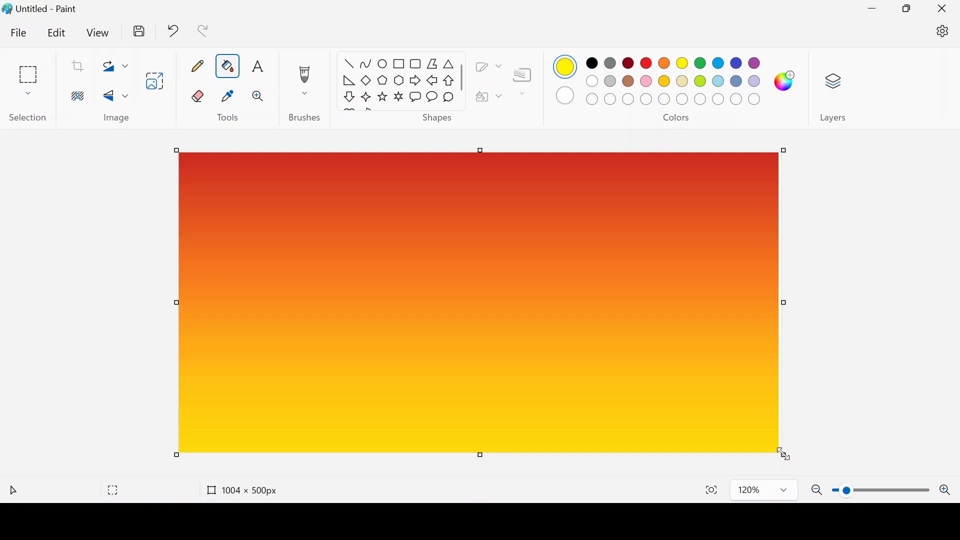
{"action": "key", "text": "ctrl+z"}
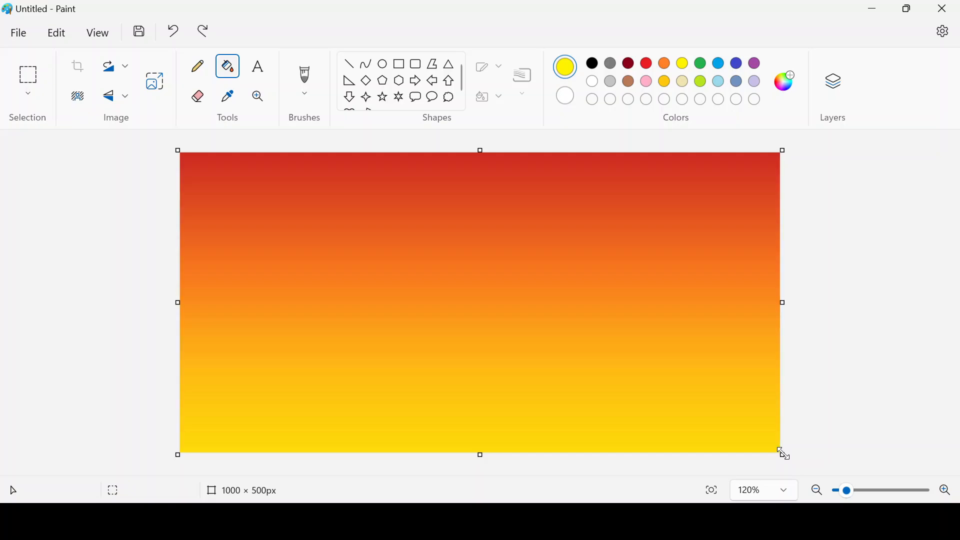
{"action": "left_click", "coordinate": [947, 493]}
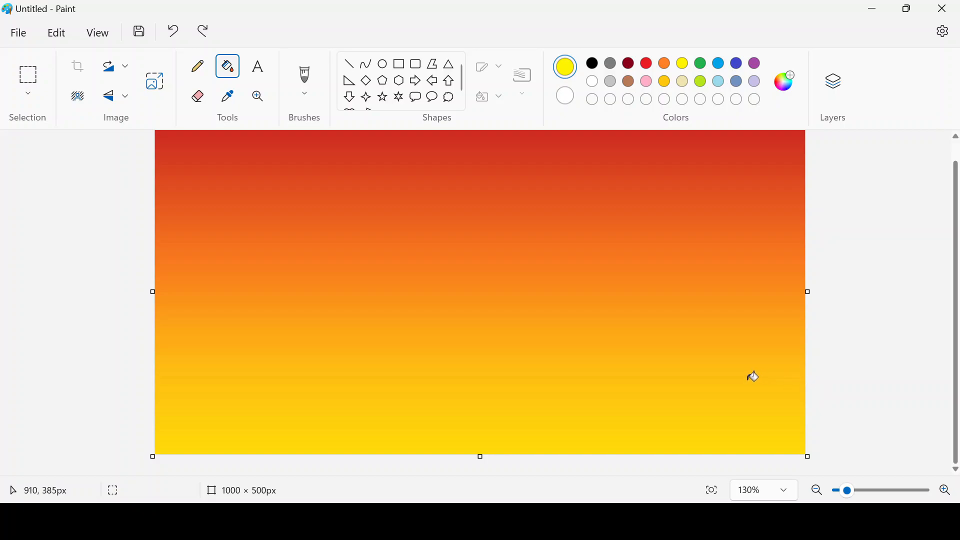
- Select the Oval shape and set its fill to Crayon, leaving the outline solid
{"action": "left_click", "coordinate": [383, 65]}
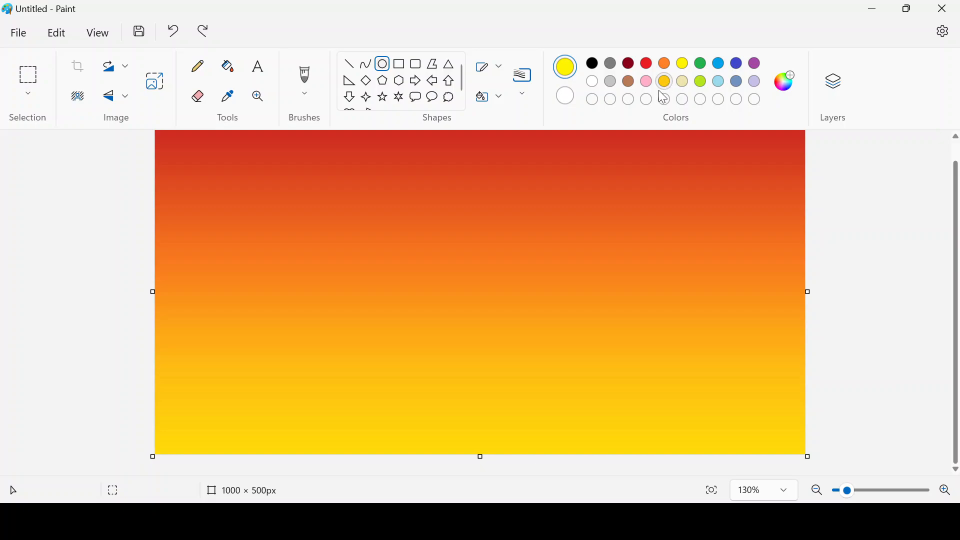
{"action": "left_click", "coordinate": [498, 100]}
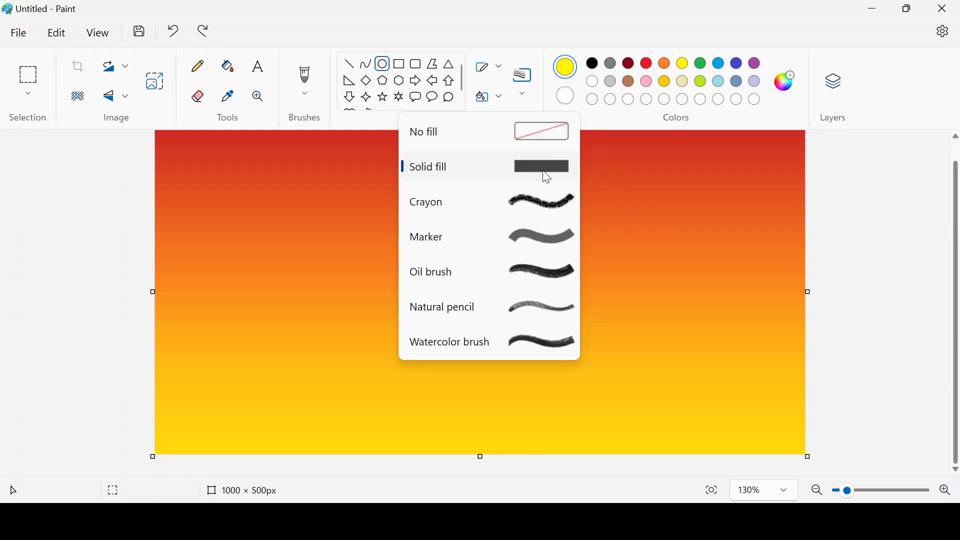
{"action": "left_click", "coordinate": [542, 199]}
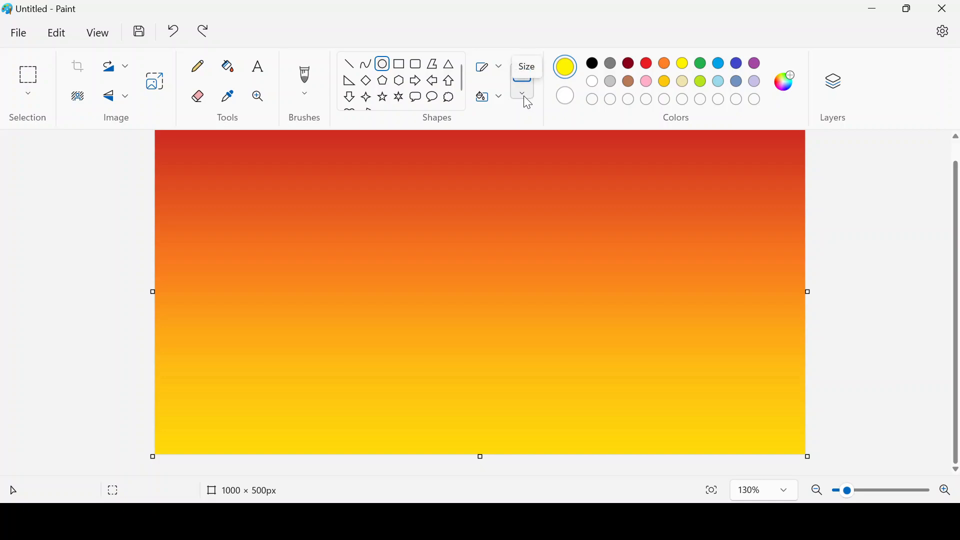
{"action": "left_click", "coordinate": [502, 70]}
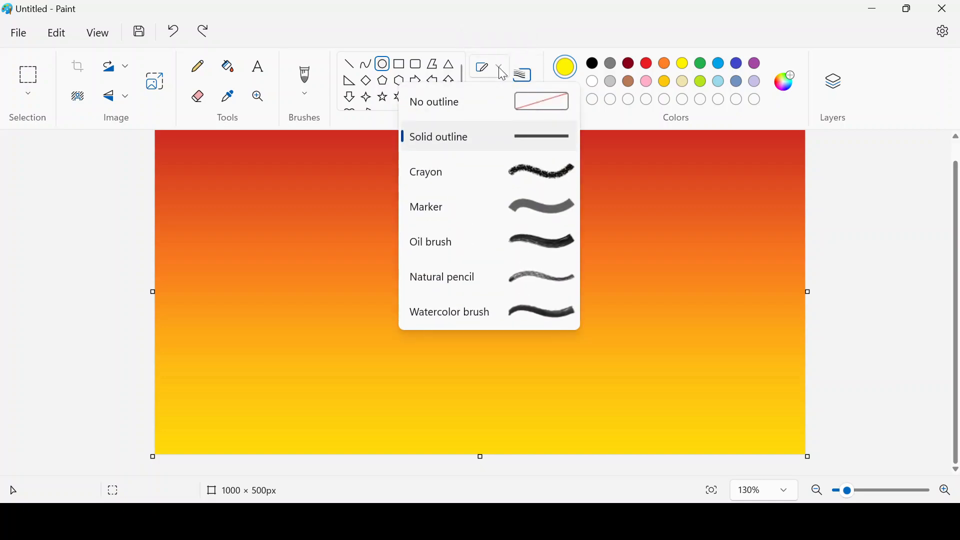
{"action": "left_click", "coordinate": [545, 93]}
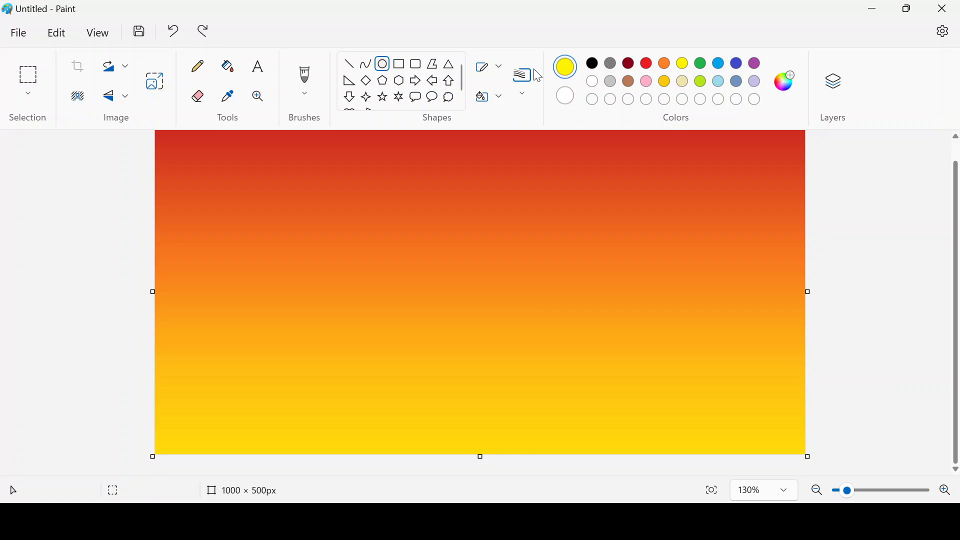
{"action": "left_click", "coordinate": [503, 98]}
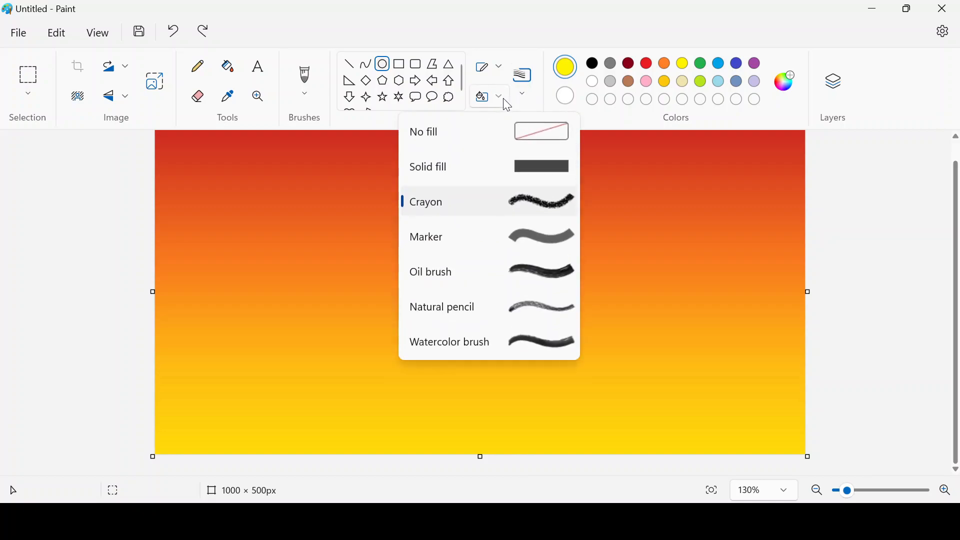
{"action": "left_click", "coordinate": [548, 203]}
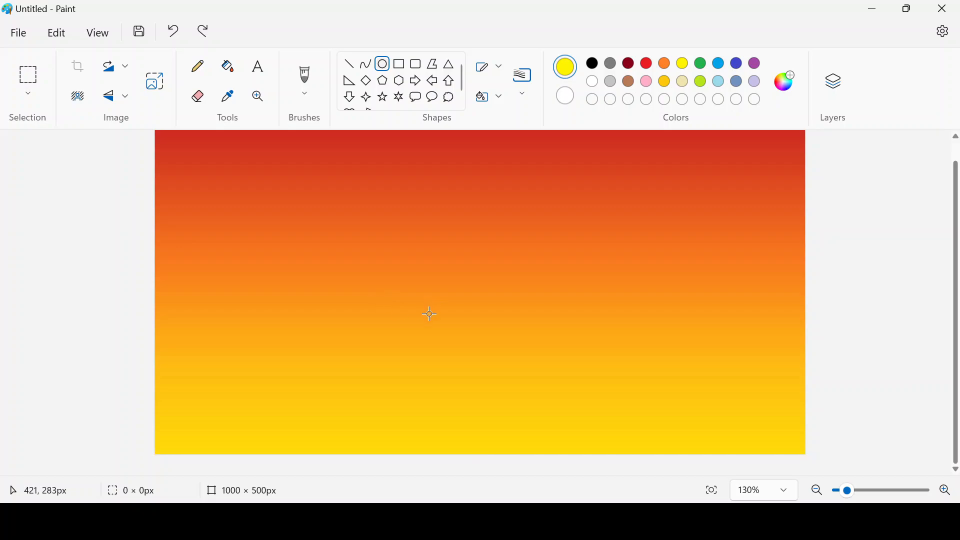
- Draw a circle in the lower middle of the sky with a yellow fill colour
{"action": "left_click_drag", "start_coordinate": [430, 314], "coordinate": [545, 400]}
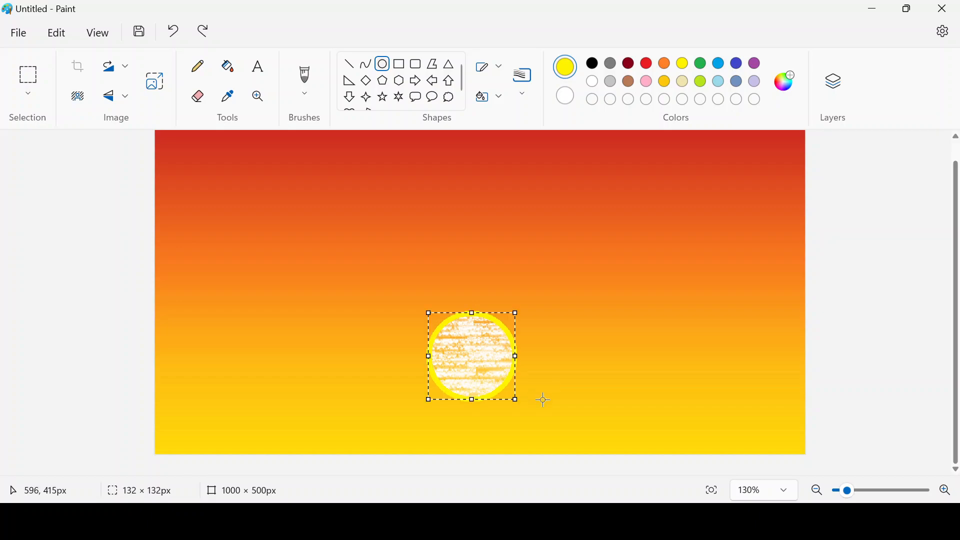
{"action": "left_click", "coordinate": [568, 98]}
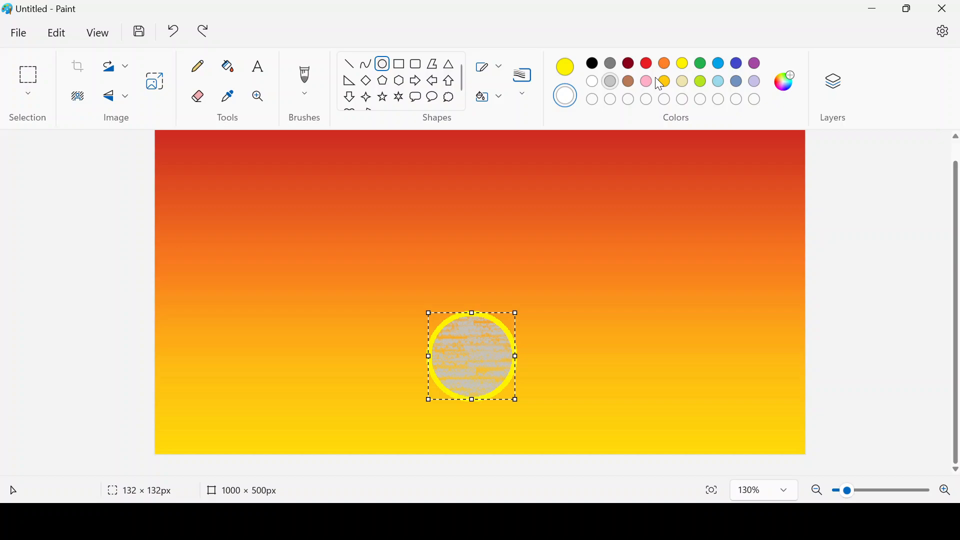
{"action": "left_click", "coordinate": [686, 65]}
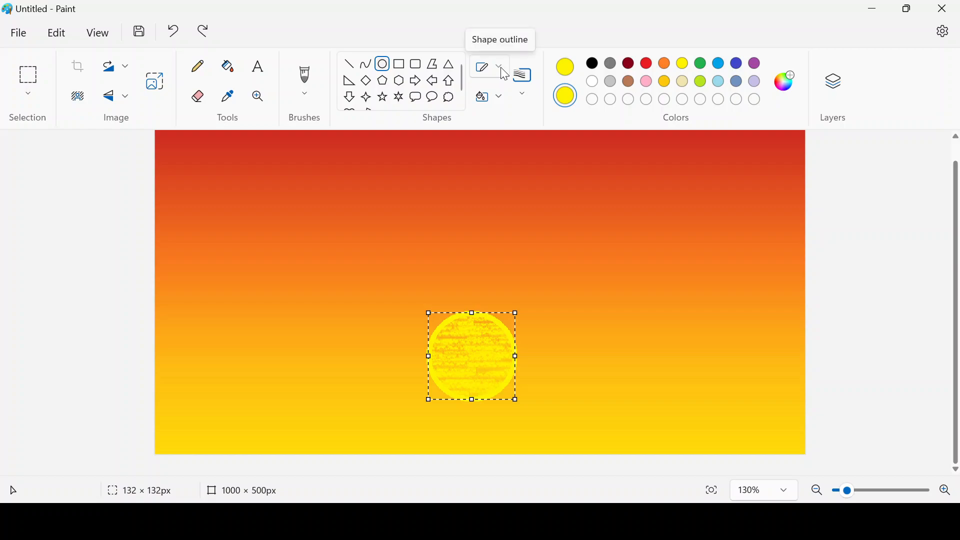
- Make the sun's fill solid yellow and give it a Crayon outline
{"action": "left_click", "coordinate": [500, 96]}
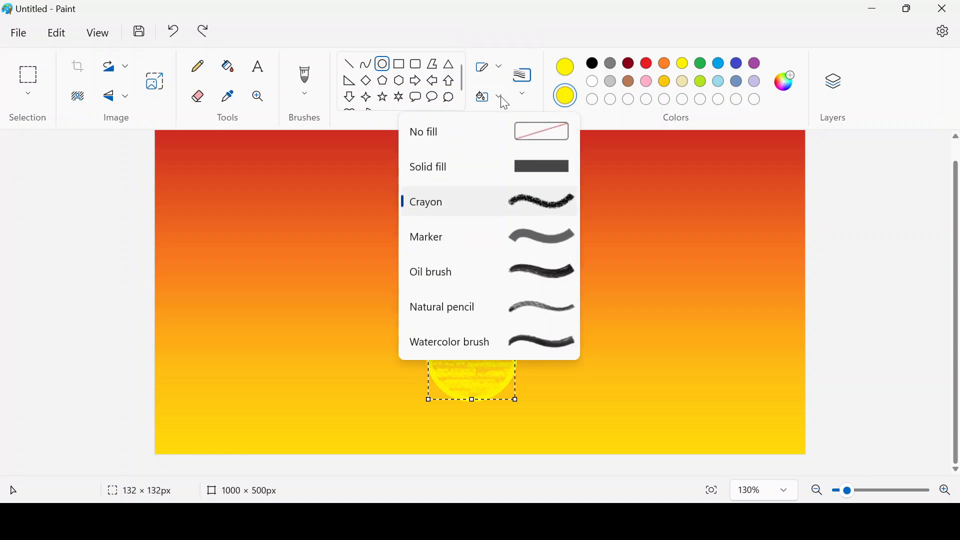
{"action": "left_click", "coordinate": [536, 169]}
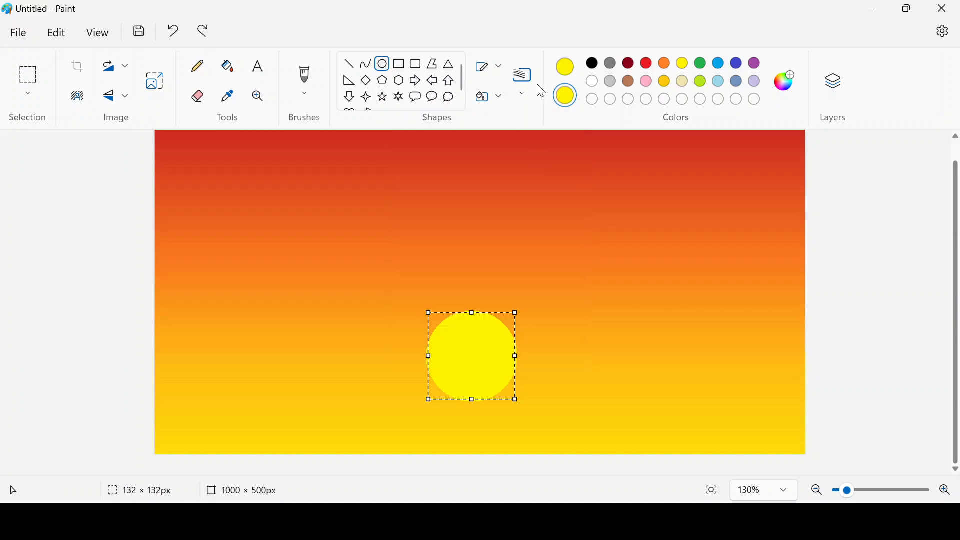
{"action": "left_click", "coordinate": [526, 95]}
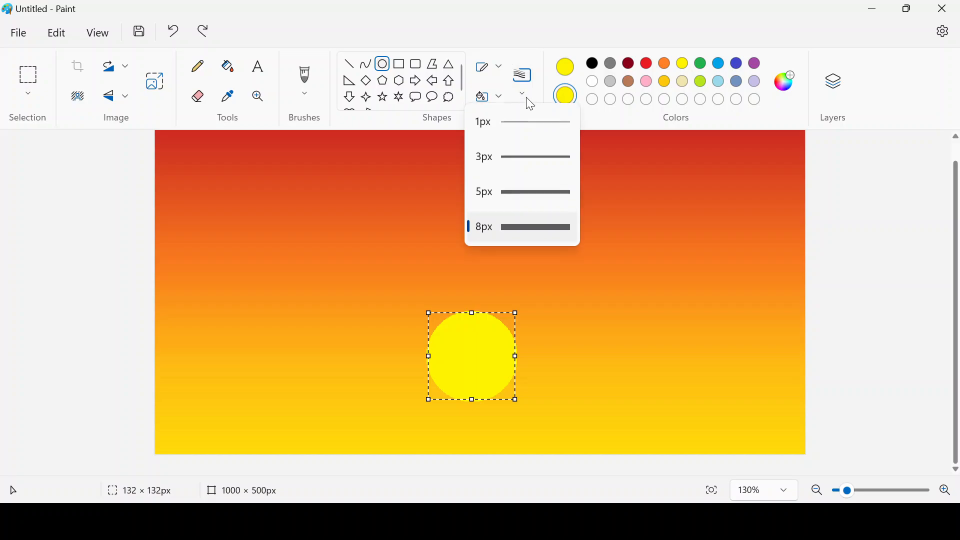
{"action": "left_click", "coordinate": [501, 71]}
{"action": "left_click", "coordinate": [500, 68]}
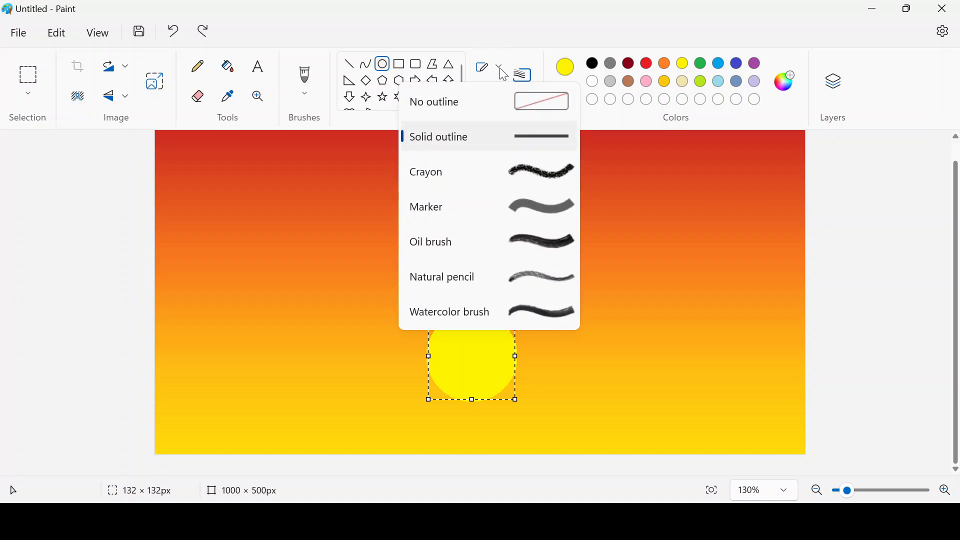
{"action": "left_click", "coordinate": [530, 167]}
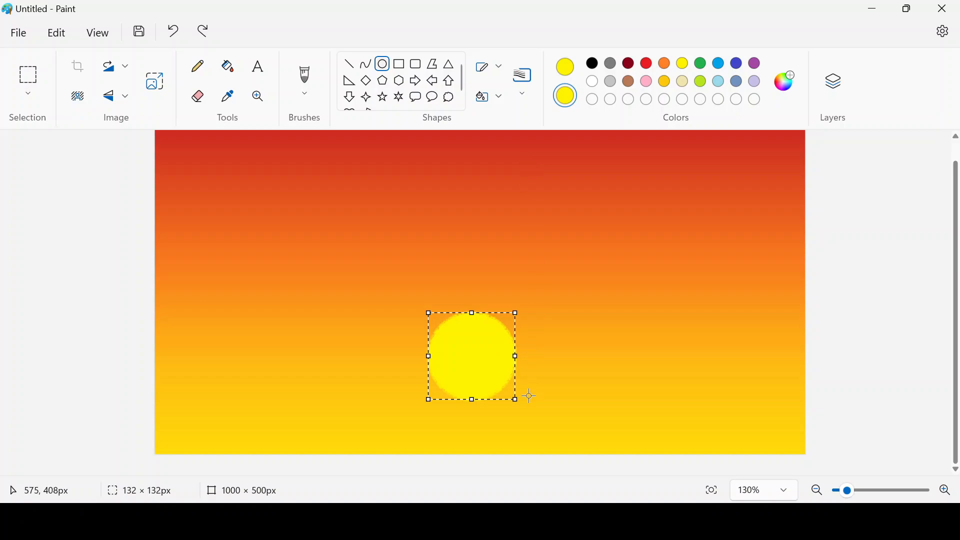
- Enlarge the sun slightly and move it up, then undo twice and redo once
{"action": "left_click_drag", "start_coordinate": [518, 401], "coordinate": [529, 405]}
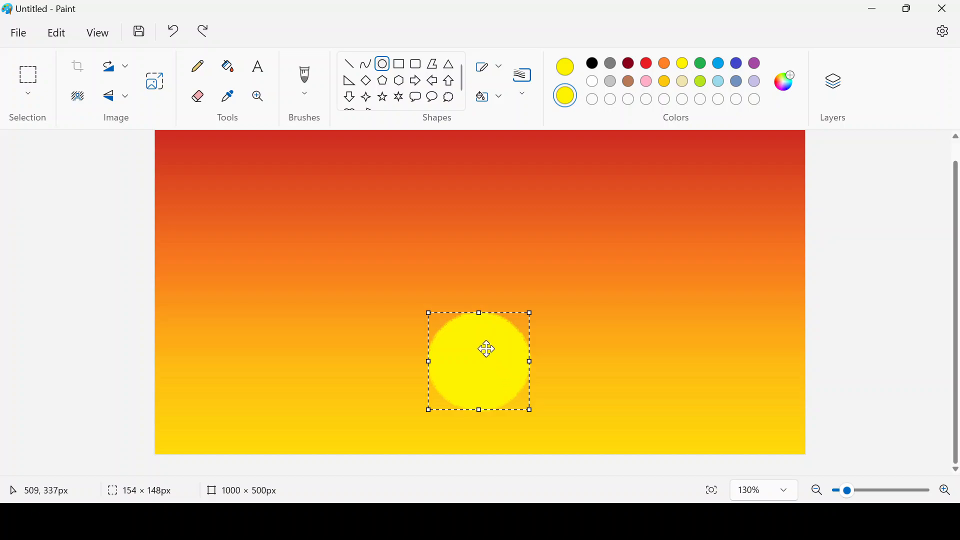
{"action": "left_click_drag", "start_coordinate": [487, 347], "coordinate": [499, 305]}
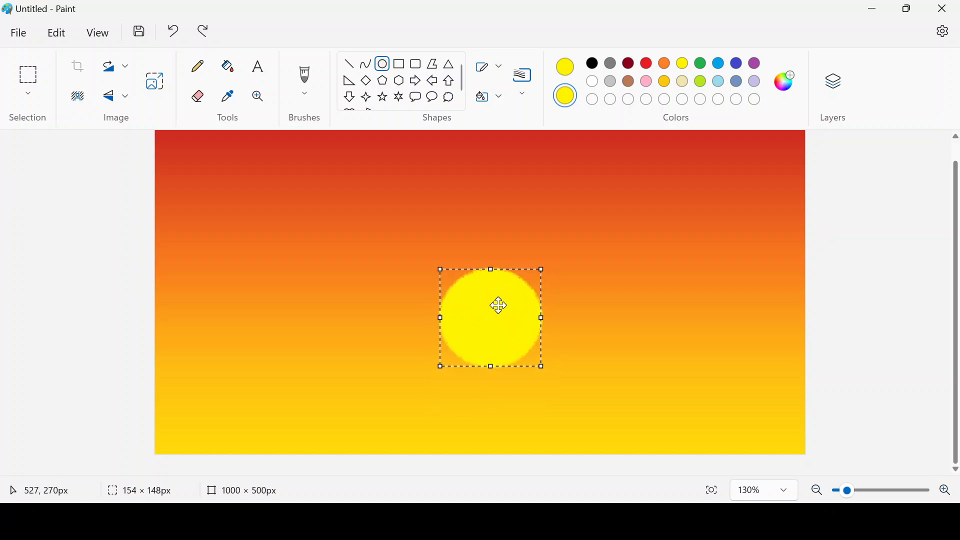
{"action": "left_click", "coordinate": [615, 267]}
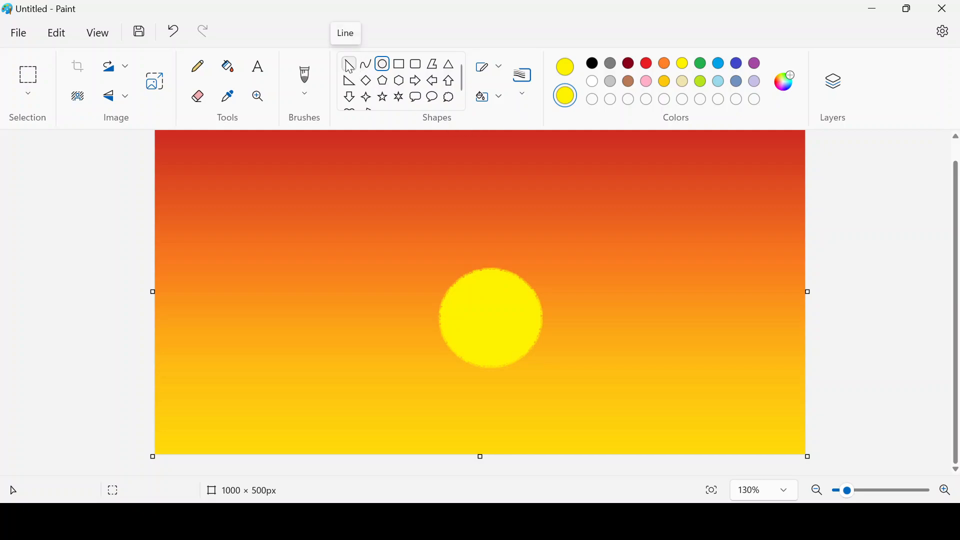
{"action": "left_click", "coordinate": [175, 33]}
{"action": "left_click", "coordinate": [177, 36]}
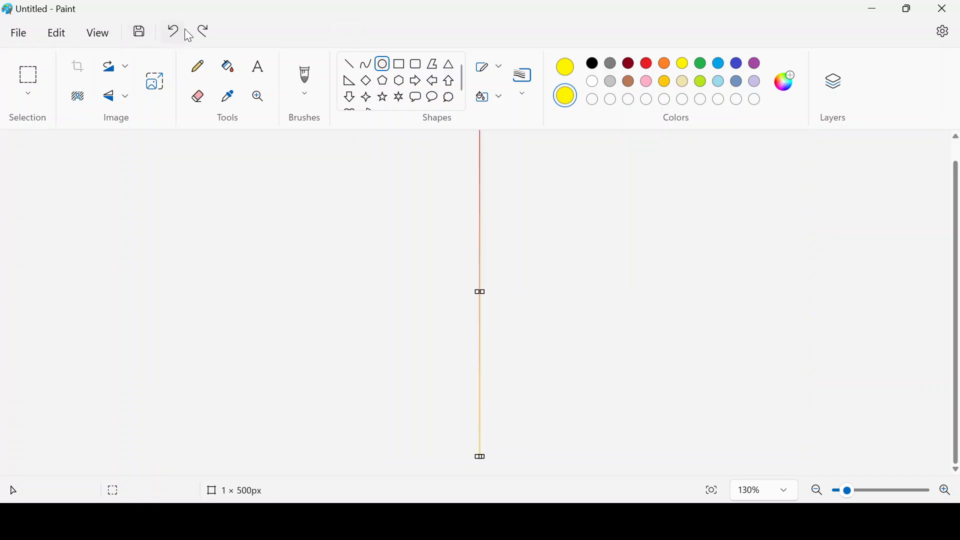
{"action": "left_click", "coordinate": [212, 31]}
{"action": "left_click", "coordinate": [212, 31]}
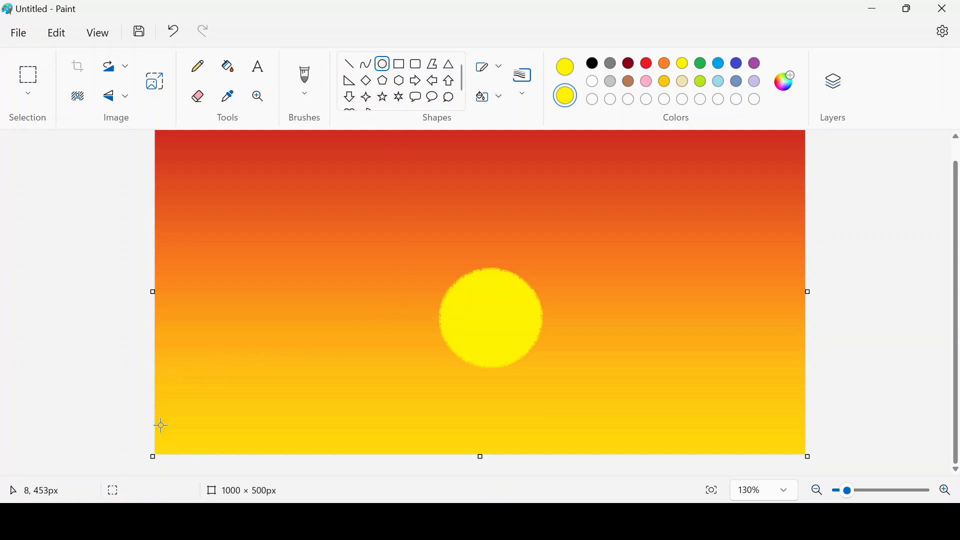
- Draw a wide ellipse across the bottom and stretch it below the canvas edge
{"action": "left_click_drag", "start_coordinate": [159, 372], "coordinate": [827, 506]}
{"action": "left_click_drag", "start_coordinate": [572, 429], "coordinate": [560, 379]}
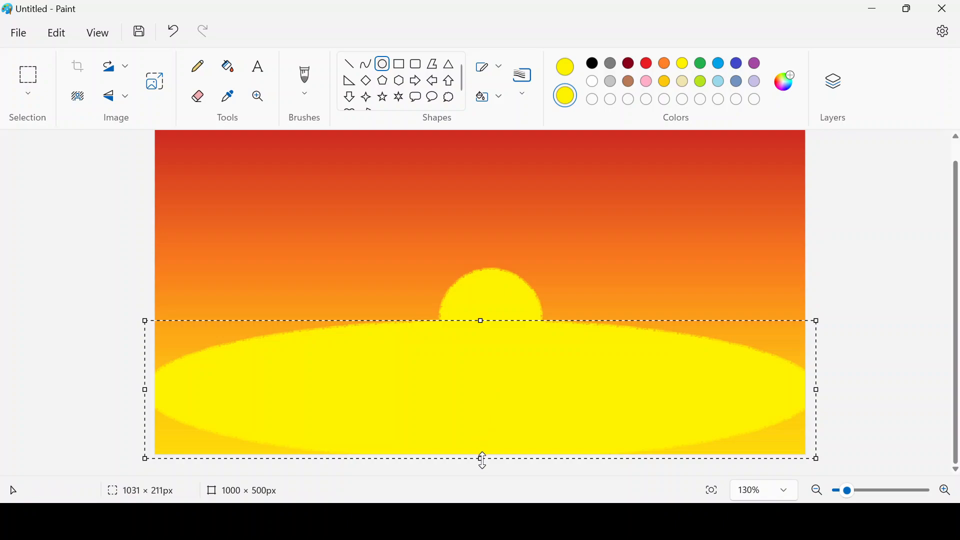
{"action": "left_click_drag", "start_coordinate": [481, 459], "coordinate": [482, 521]}
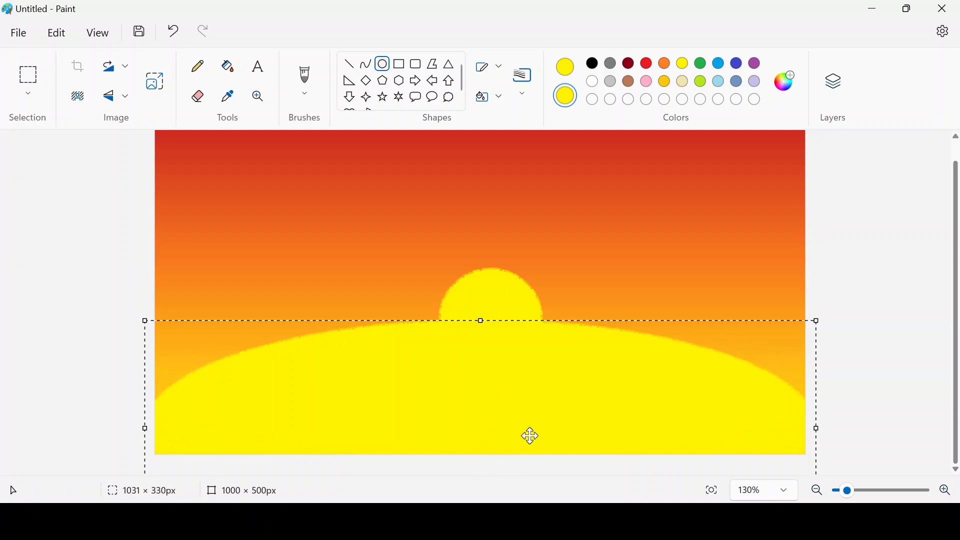
{"action": "mouse_move", "coordinate": [540, 402]}
{"action": "left_mouse_down"}
{"action": "mouse_move", "coordinate": [550, 399]}
{"action": "mouse_move", "coordinate": [541, 398]}
{"action": "left_mouse_up"}
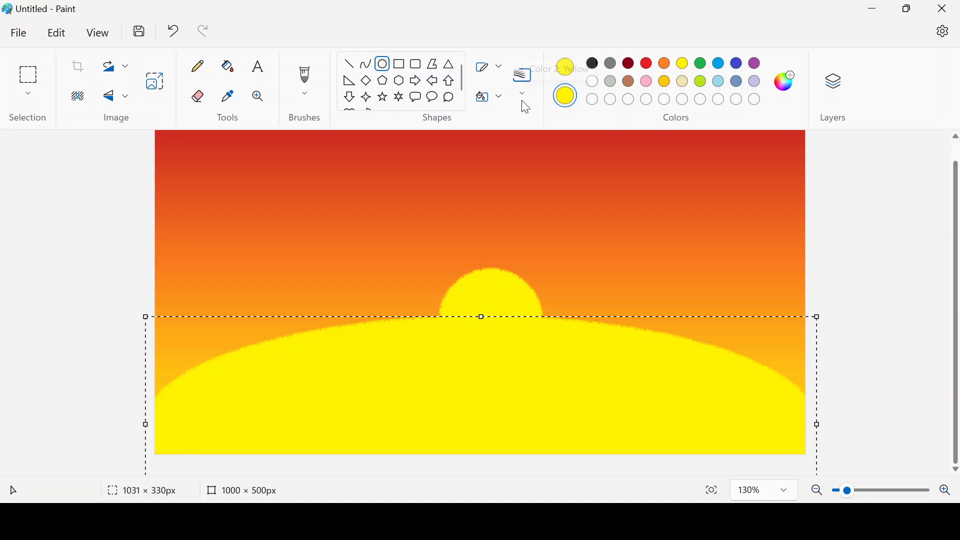
- Set both colours to black so the hill is solid black
{"action": "left_click", "coordinate": [594, 64]}
{"action": "left_click", "coordinate": [594, 67]}
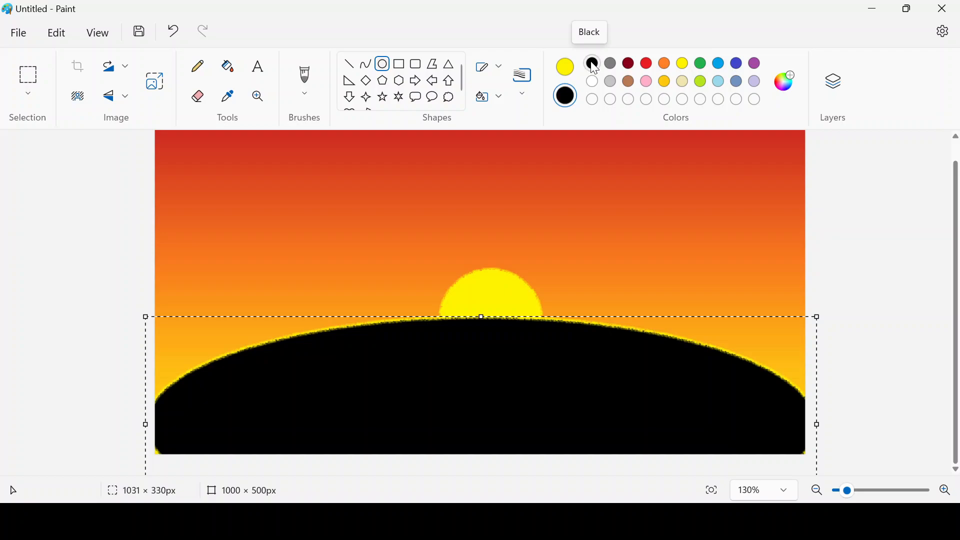
{"action": "left_click", "coordinate": [565, 67]}
{"action": "left_click", "coordinate": [593, 64]}
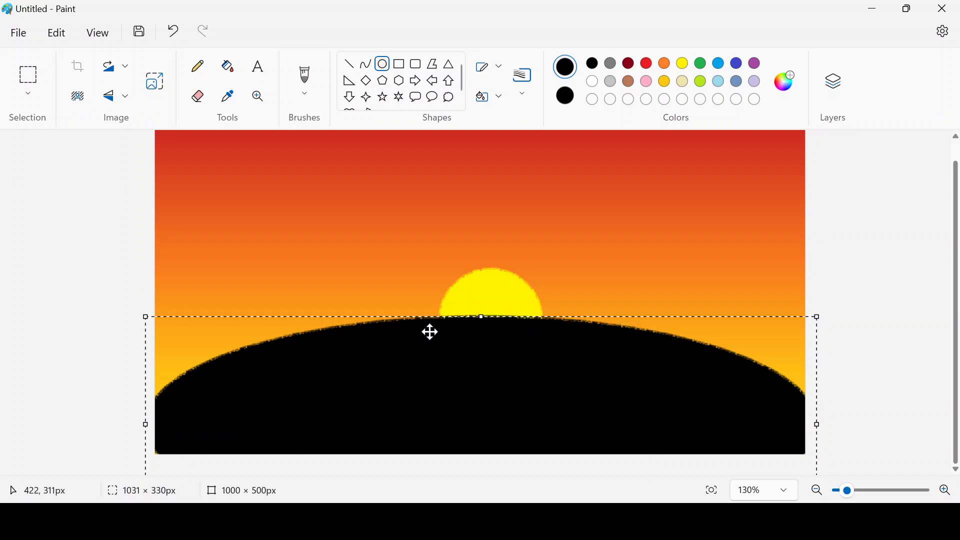
- Deselect the finished hill and switch to the Airbrush
{"action": "left_click", "coordinate": [829, 288]}
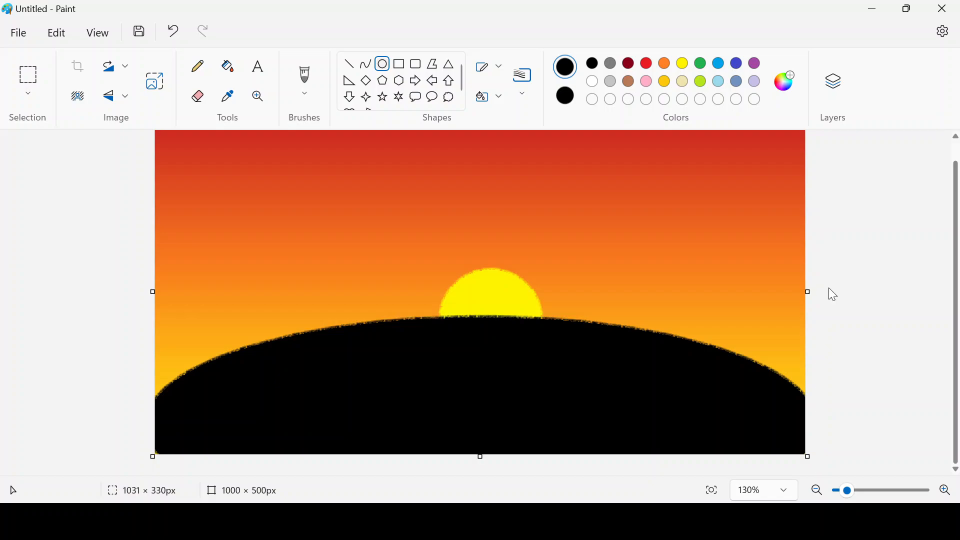
{"action": "left_click", "coordinate": [503, 72]}
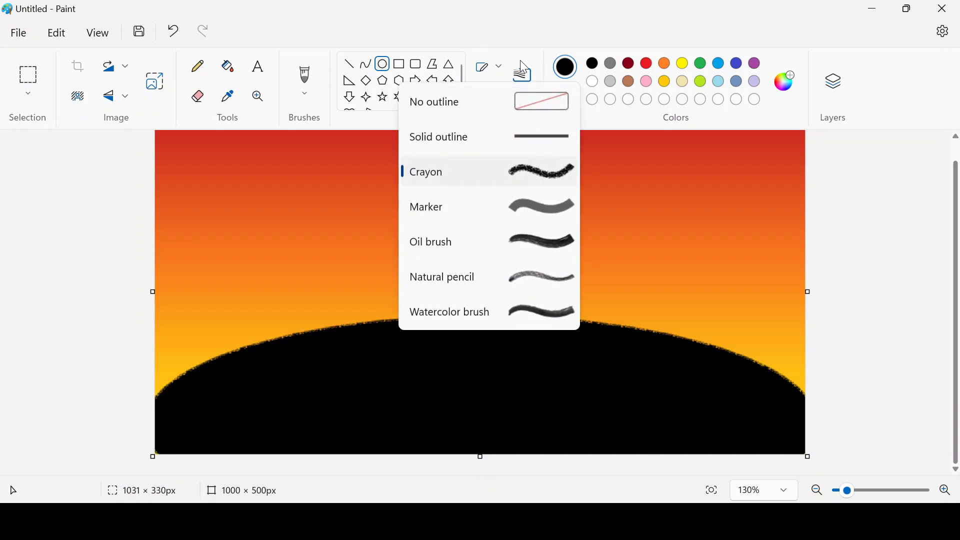
{"action": "left_click", "coordinate": [302, 92]}
{"action": "left_click", "coordinate": [304, 95]}
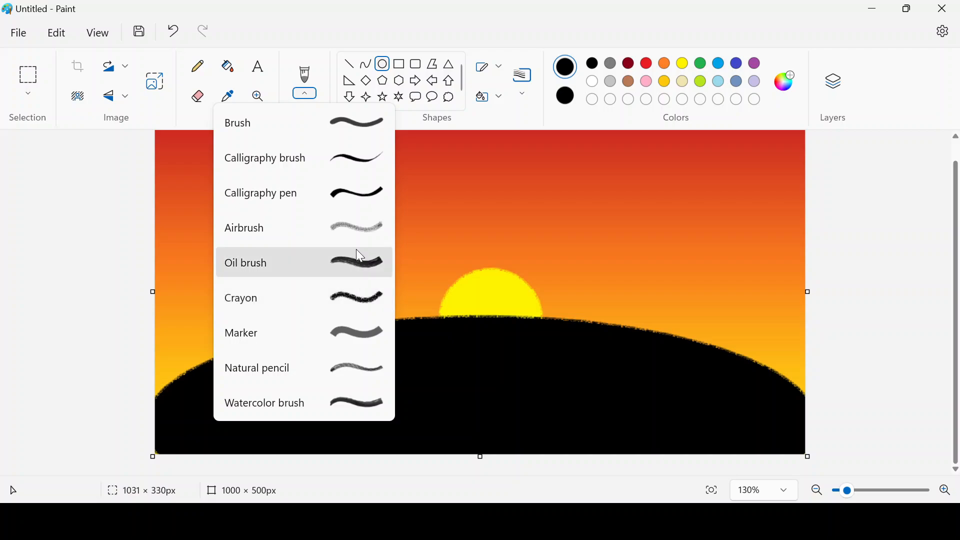
{"action": "left_click", "coordinate": [352, 226]}
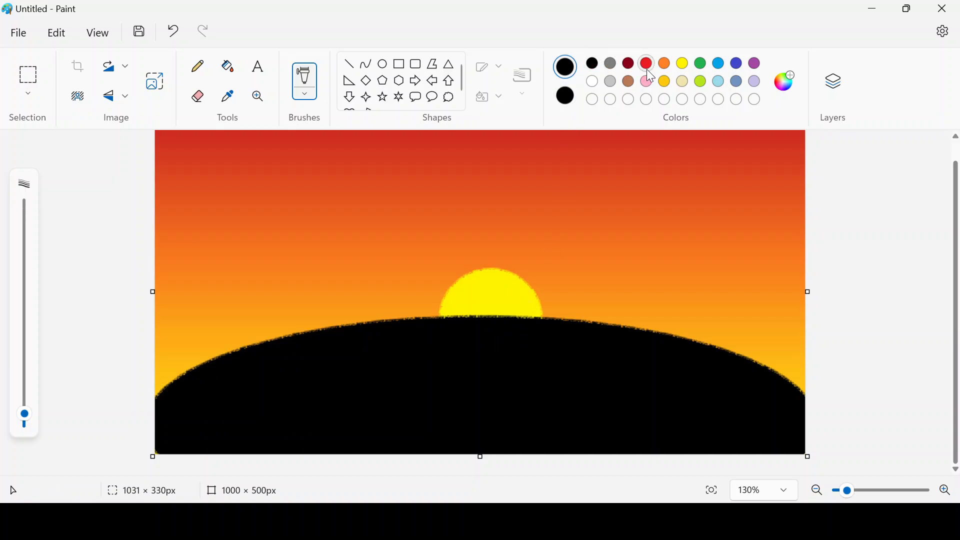
- Set both Color 1 and Color 2 to yellow
{"action": "left_click", "coordinate": [684, 66]}
{"action": "left_click", "coordinate": [563, 97]}
{"action": "left_click", "coordinate": [683, 64]}
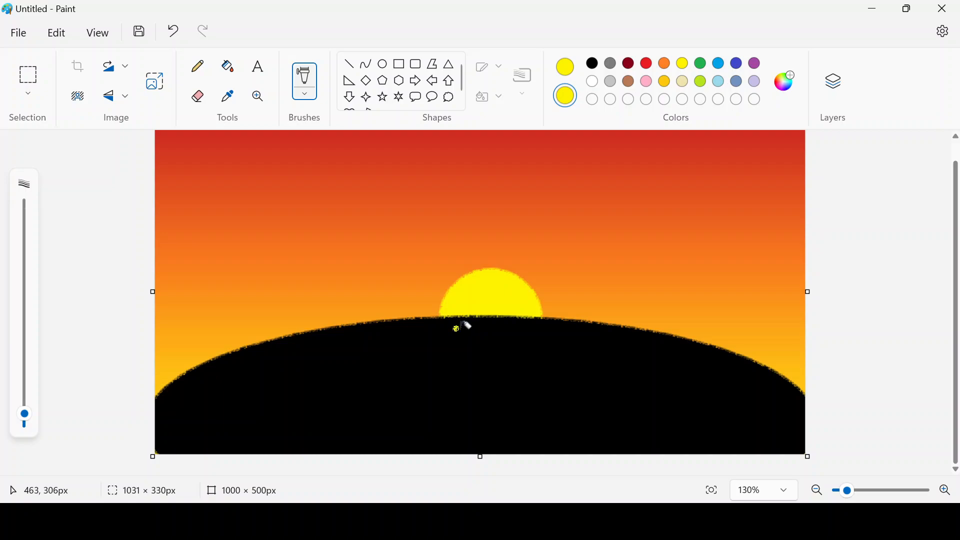
- Airbrush a yellow half-circle reflection onto the hill below the sun, undoing one stray speck
{"action": "mouse_move", "coordinate": [456, 328]}
{"action": "left_mouse_down"}
{"action": "mouse_move", "coordinate": [492, 338]}
{"action": "mouse_move", "coordinate": [469, 326]}
{"action": "mouse_move", "coordinate": [515, 323]}
{"action": "mouse_move", "coordinate": [514, 336]}
{"action": "mouse_move", "coordinate": [486, 342]}
{"action": "mouse_move", "coordinate": [532, 340]}
{"action": "mouse_move", "coordinate": [544, 322]}
{"action": "mouse_move", "coordinate": [535, 344]}
{"action": "mouse_move", "coordinate": [491, 354]}
{"action": "mouse_move", "coordinate": [467, 345]}
{"action": "mouse_move", "coordinate": [445, 314]}
{"action": "mouse_move", "coordinate": [540, 316]}
{"action": "mouse_move", "coordinate": [455, 311]}
{"action": "mouse_move", "coordinate": [513, 321]}
{"action": "left_mouse_up"}
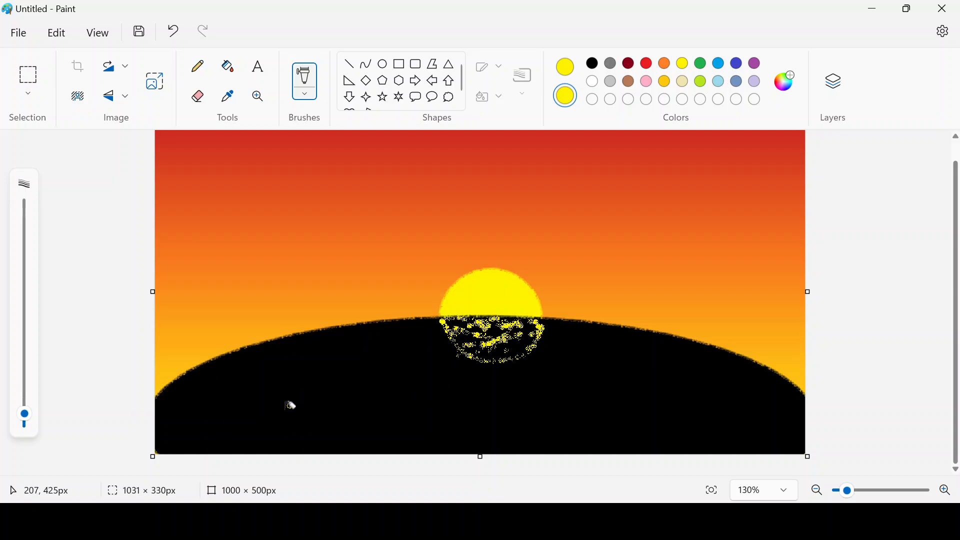
{"action": "mouse_move", "coordinate": [291, 406]}
{"action": "left_mouse_down"}
{"action": "mouse_move", "coordinate": [644, 406]}
{"action": "mouse_move", "coordinate": [300, 420]}
{"action": "mouse_move", "coordinate": [462, 396]}
{"action": "mouse_move", "coordinate": [353, 364]}
{"action": "mouse_move", "coordinate": [284, 367]}
{"action": "mouse_move", "coordinate": [433, 380]}
{"action": "mouse_move", "coordinate": [661, 372]}
{"action": "mouse_move", "coordinate": [700, 425]}
{"action": "left_mouse_up"}
{"action": "key", "text": "ctrl+z"}
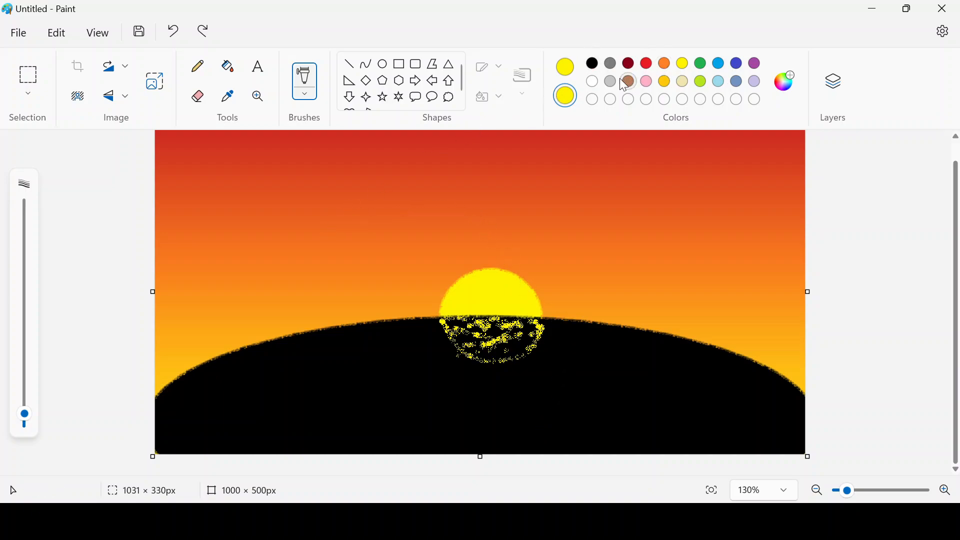
- Set Color 2 to white and spray a few yellow specks in the sky
{"action": "left_click", "coordinate": [593, 82]}
{"action": "left_click", "coordinate": [277, 225]}
{"action": "left_click_drag", "start_coordinate": [345, 205], "coordinate": [403, 208]}
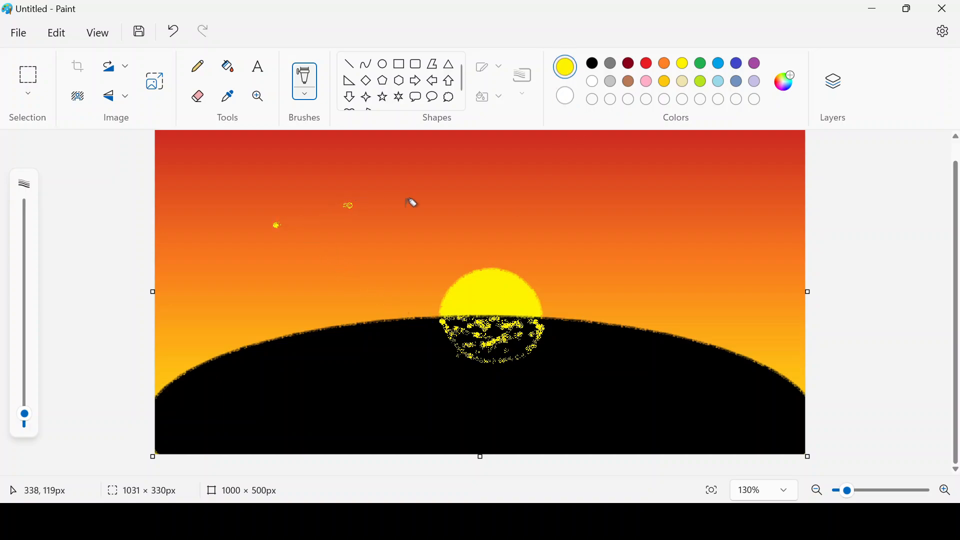
- Make Color 1 white and airbrush white star specks across the whole sky
{"action": "left_click", "coordinate": [594, 84]}
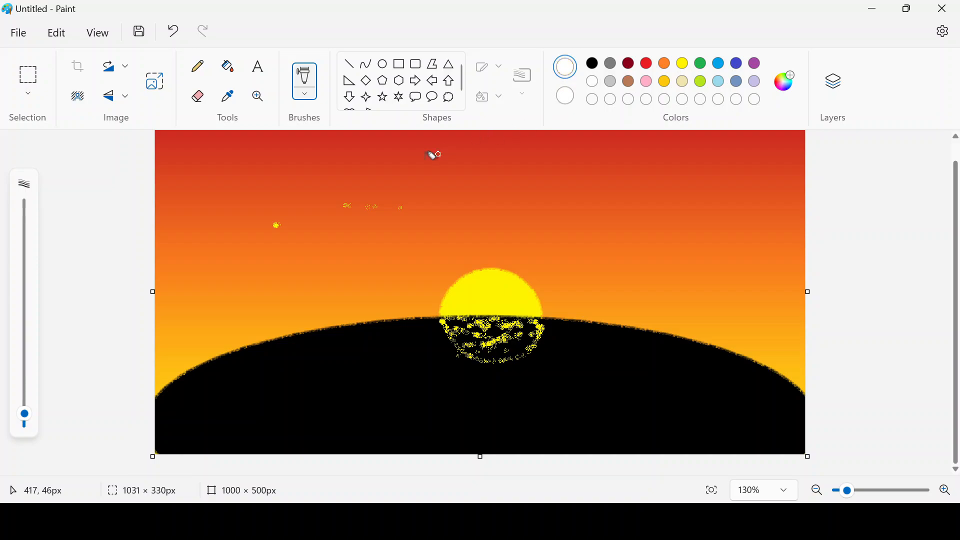
{"action": "mouse_move", "coordinate": [437, 177]}
{"action": "left_mouse_down"}
{"action": "mouse_move", "coordinate": [495, 193]}
{"action": "mouse_move", "coordinate": [647, 233]}
{"action": "mouse_move", "coordinate": [722, 225]}
{"action": "left_mouse_up"}
{"action": "mouse_move", "coordinate": [624, 157]}
{"action": "left_mouse_down"}
{"action": "mouse_move", "coordinate": [633, 185]}
{"action": "mouse_move", "coordinate": [670, 178]}
{"action": "mouse_move", "coordinate": [720, 192]}
{"action": "left_mouse_up"}
{"action": "left_click", "coordinate": [556, 170]}
{"action": "mouse_move", "coordinate": [315, 176]}
{"action": "left_mouse_down"}
{"action": "mouse_move", "coordinate": [240, 180]}
{"action": "mouse_move", "coordinate": [275, 235]}
{"action": "mouse_move", "coordinate": [218, 261]}
{"action": "mouse_move", "coordinate": [343, 293]}
{"action": "mouse_move", "coordinate": [384, 247]}
{"action": "mouse_move", "coordinate": [482, 235]}
{"action": "mouse_move", "coordinate": [460, 206]}
{"action": "mouse_move", "coordinate": [341, 156]}
{"action": "mouse_move", "coordinate": [597, 238]}
{"action": "mouse_move", "coordinate": [620, 260]}
{"action": "mouse_move", "coordinate": [724, 270]}
{"action": "mouse_move", "coordinate": [760, 240]}
{"action": "left_mouse_up"}
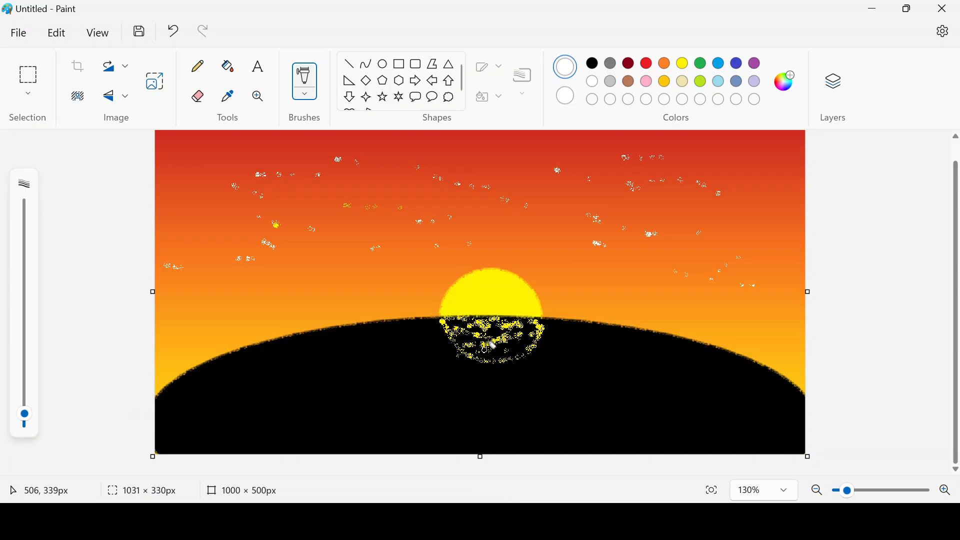
- Set both Color 1 and Color 2 to black
{"action": "left_click", "coordinate": [593, 63]}
{"action": "left_click", "coordinate": [565, 96]}
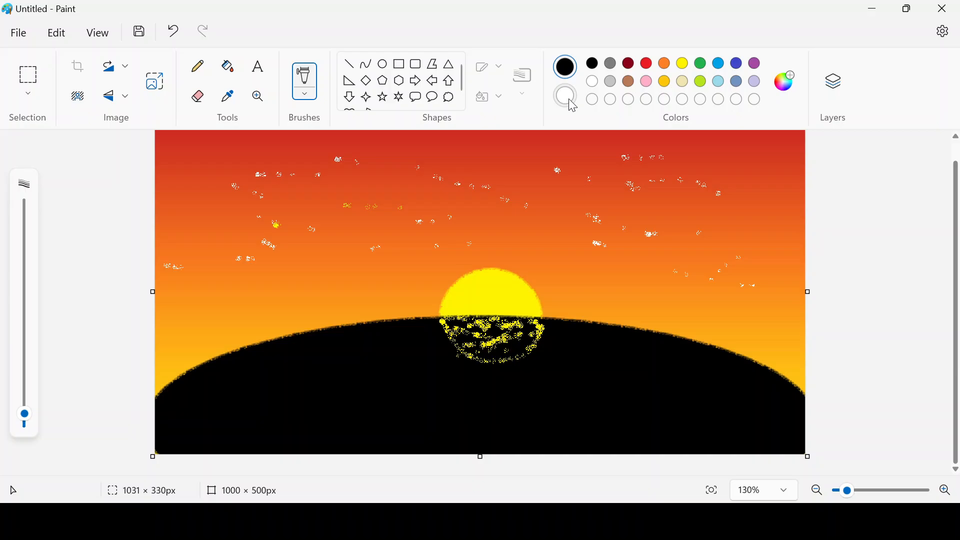
{"action": "left_click", "coordinate": [593, 63]}
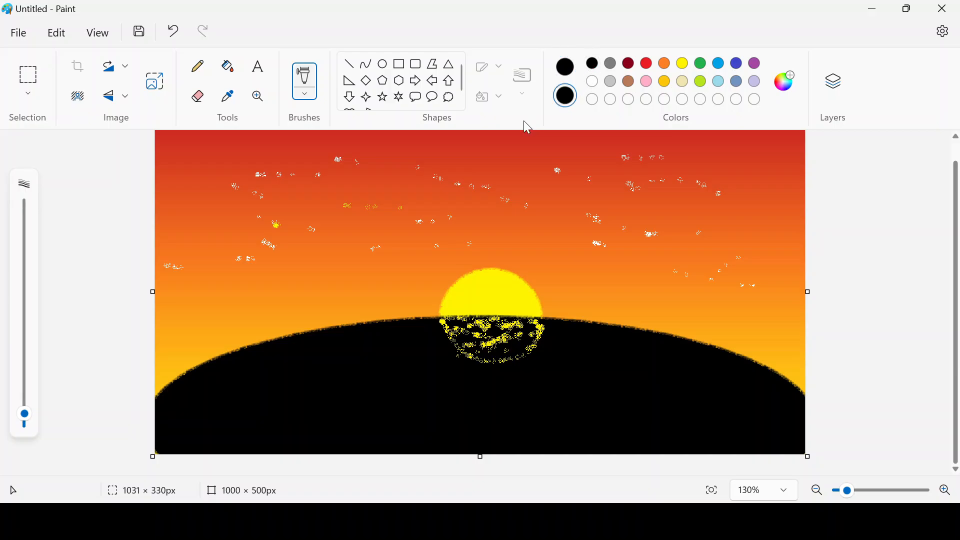
- Switch to the Crayon brush and paint black strokes over the sun's yellow reflection
{"action": "left_click", "coordinate": [314, 97]}
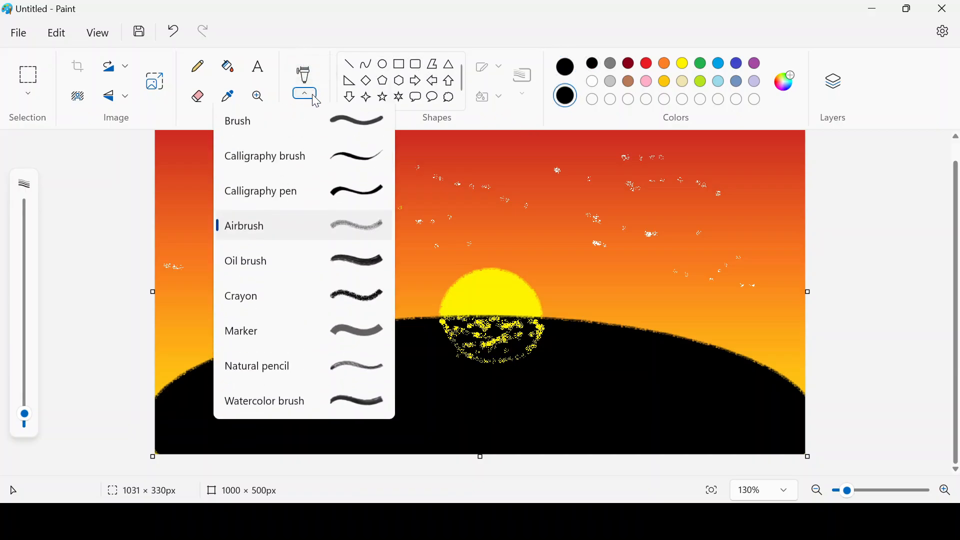
{"action": "left_click", "coordinate": [359, 227]}
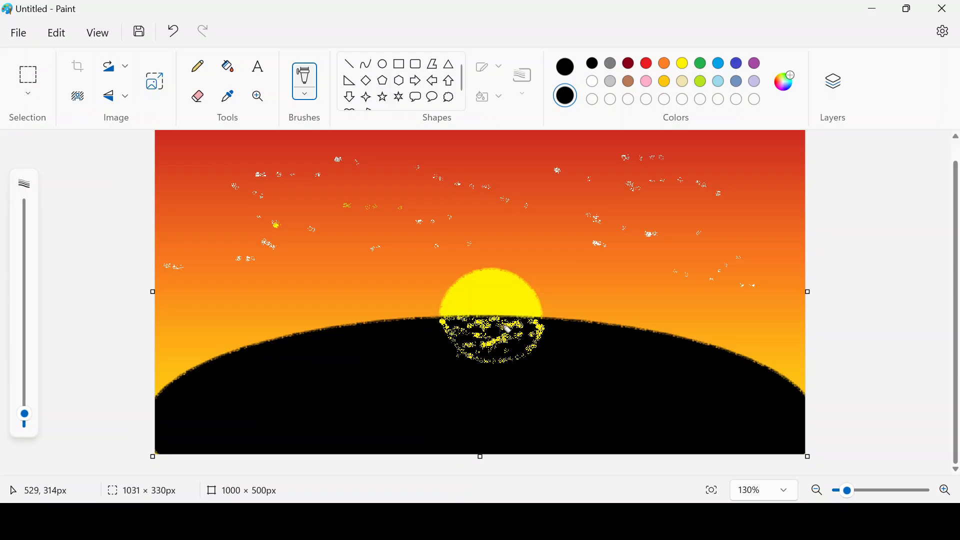
{"action": "left_click", "coordinate": [317, 103]}
{"action": "left_click", "coordinate": [352, 294]}
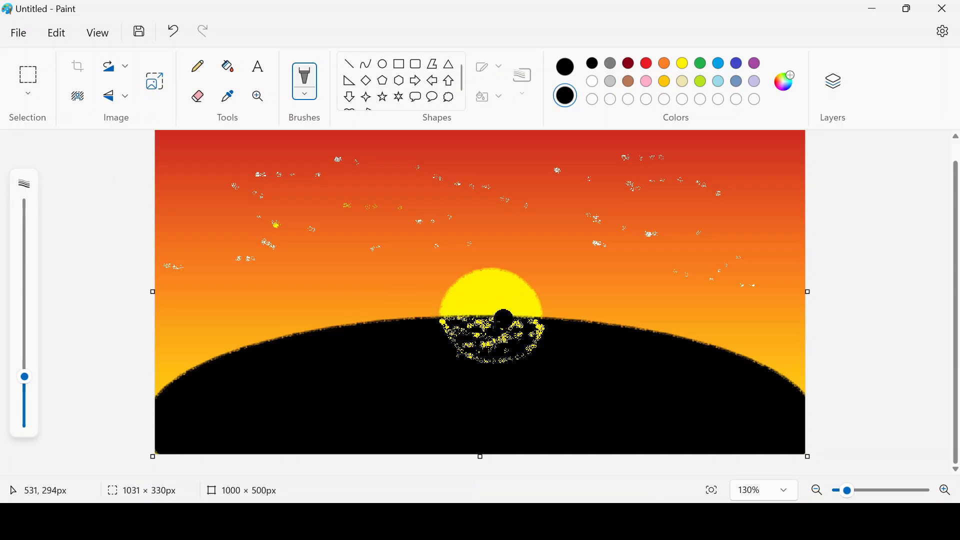
{"action": "mouse_move", "coordinate": [500, 322]}
{"action": "left_mouse_down"}
{"action": "mouse_move", "coordinate": [470, 345]}
{"action": "mouse_move", "coordinate": [480, 346]}
{"action": "mouse_move", "coordinate": [459, 319]}
{"action": "mouse_move", "coordinate": [478, 331]}
{"action": "mouse_move", "coordinate": [476, 317]}
{"action": "mouse_move", "coordinate": [508, 313]}
{"action": "mouse_move", "coordinate": [482, 337]}
{"action": "left_mouse_up"}
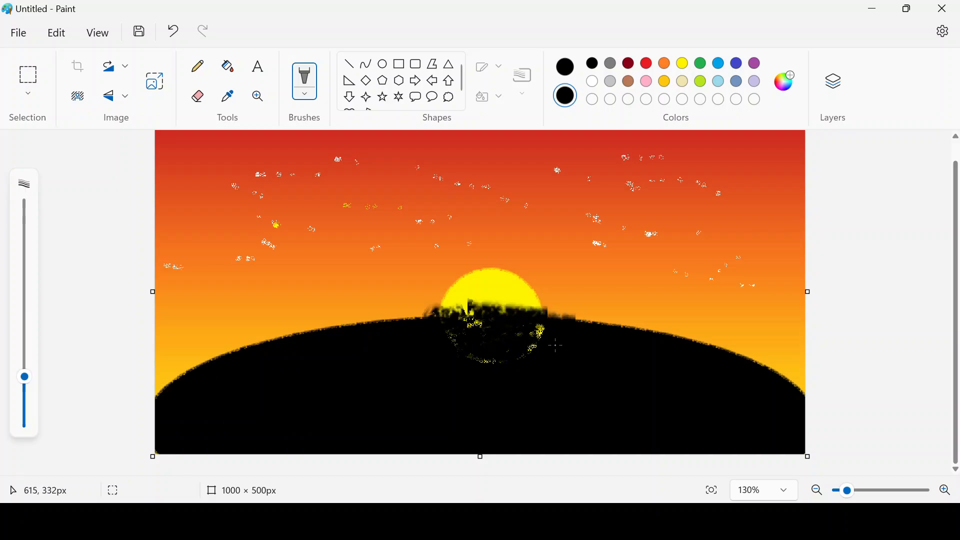